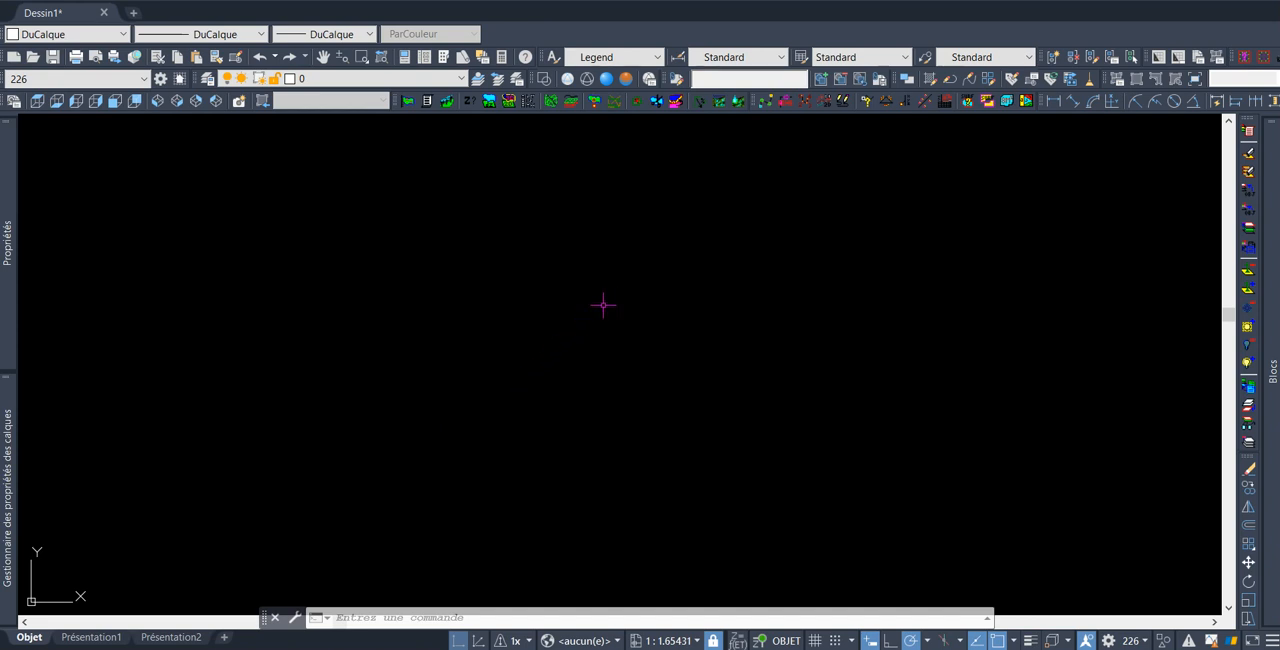
Draw a rectangle with the RECTANG command by picking two opposite corners
text(REC)
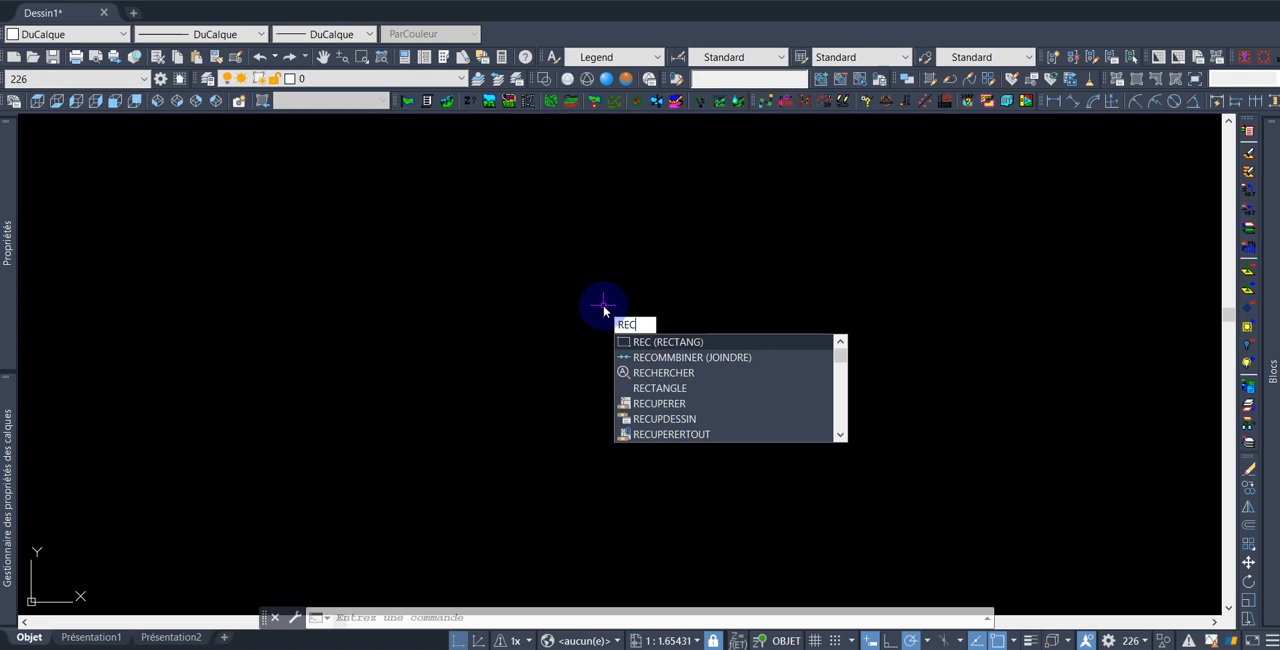
key(Return)
click(550, 295)
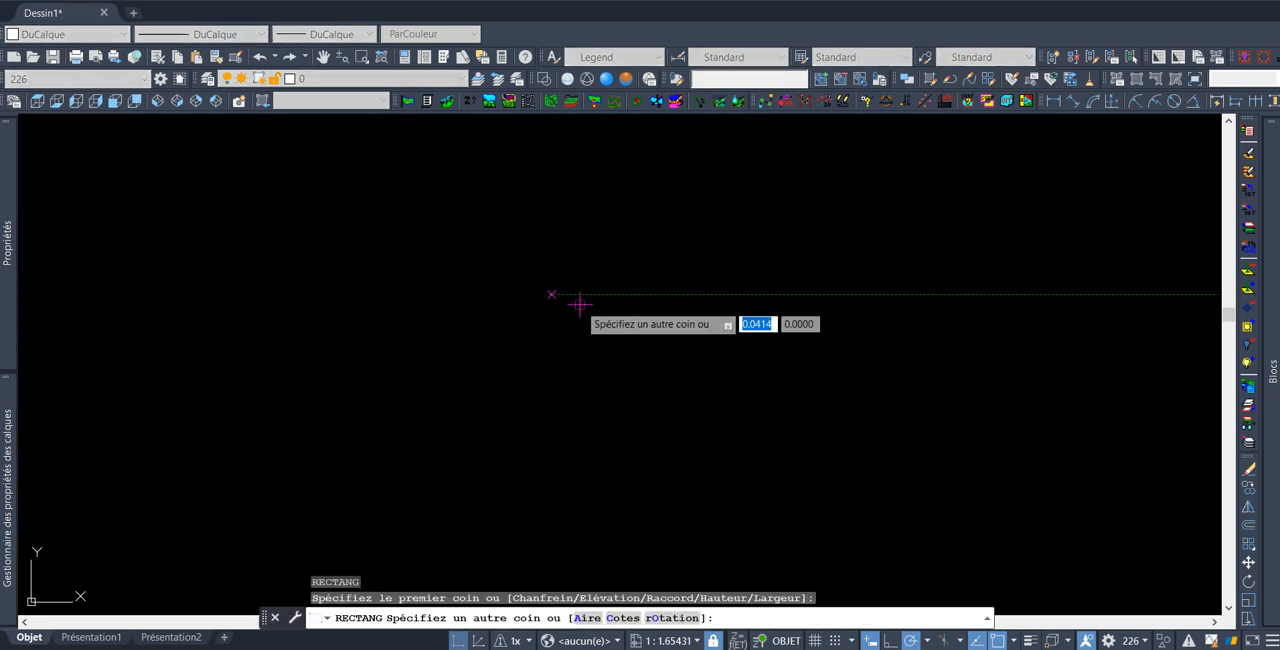
click(706, 367)
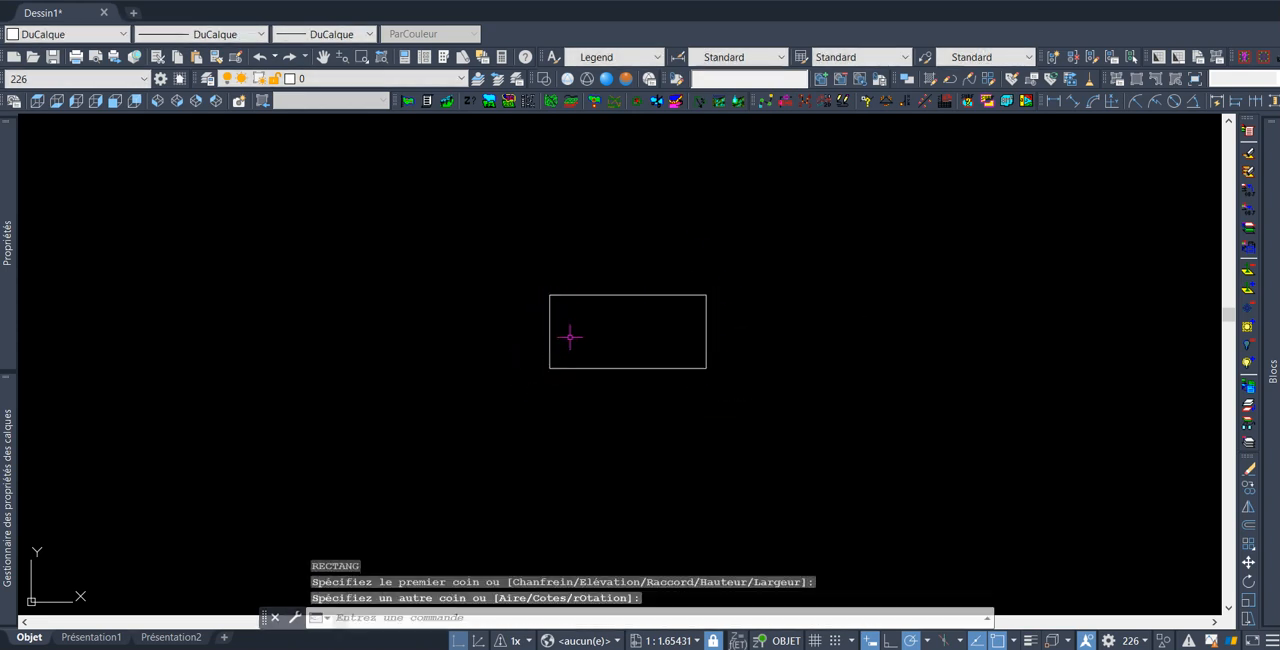
Draw a second rectangle up and to the right, its lower-left corner inside the first rectangle
key(Return)
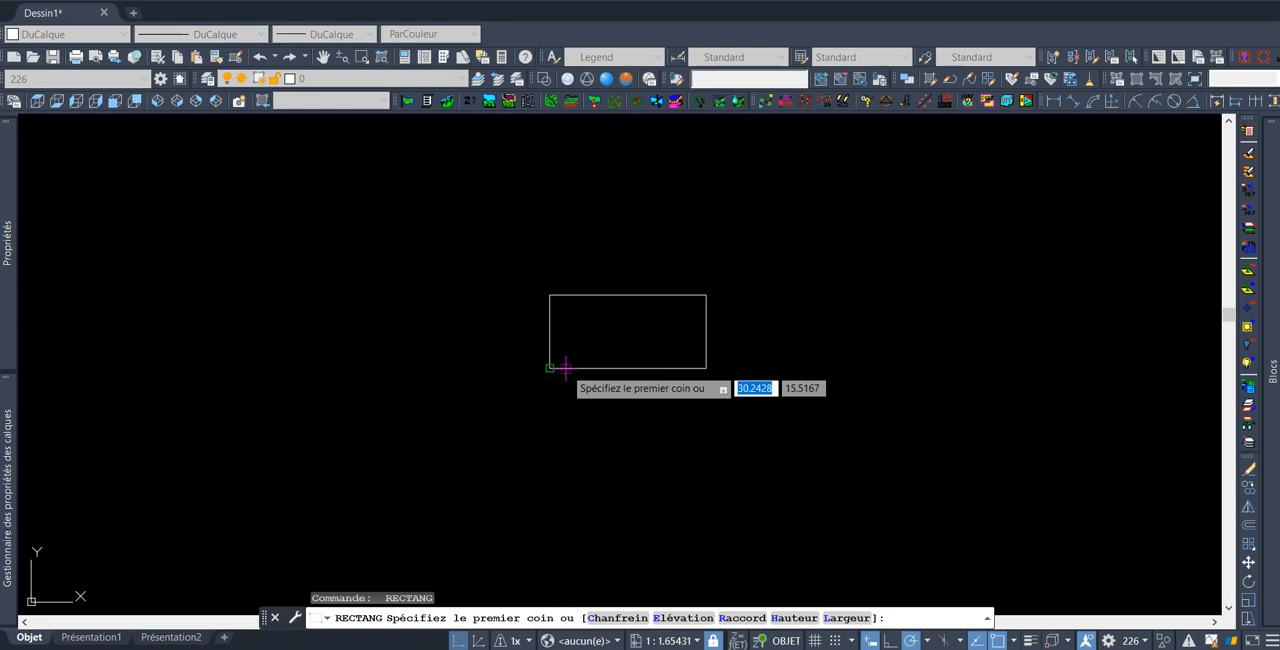
click(620, 322)
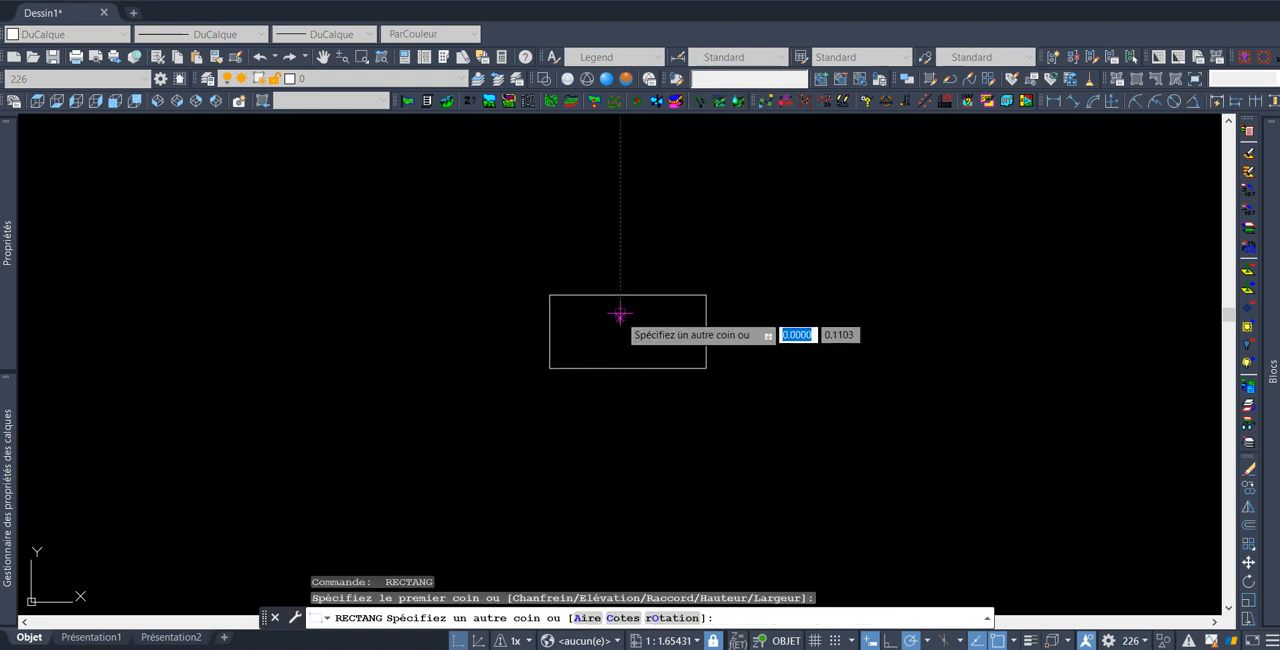
click(769, 215)
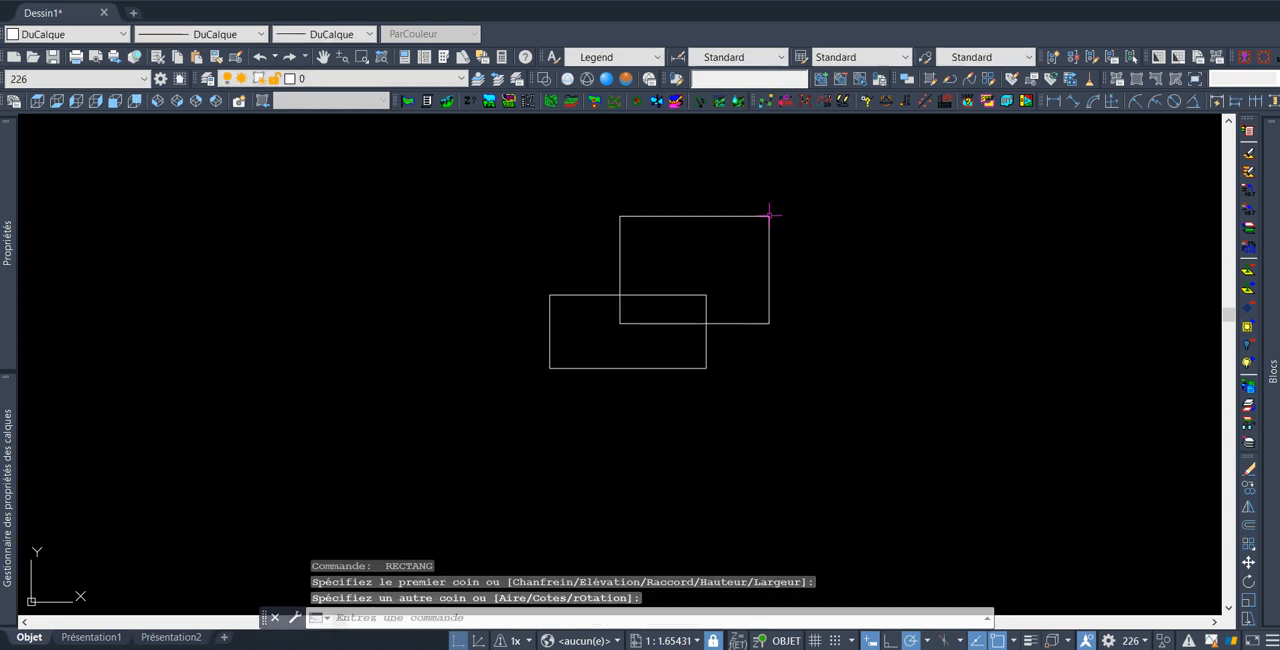
Draw a circle centred on the second rectangle's lower-left corner
text(ce)
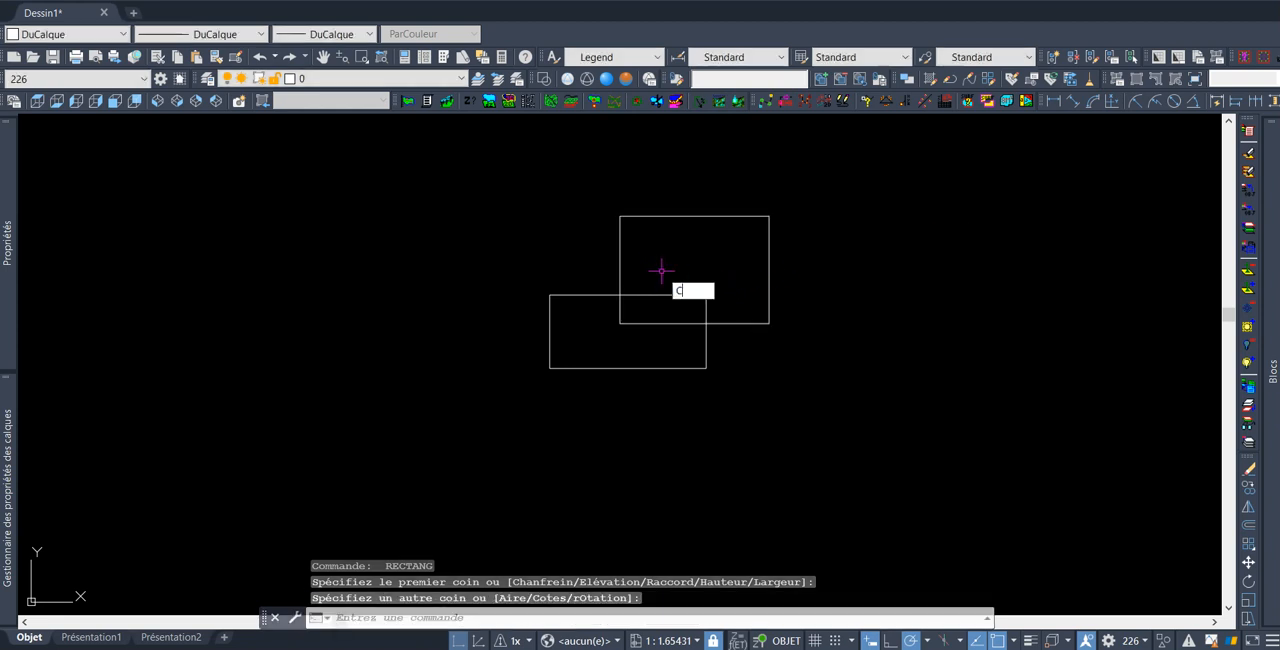
key(Return)
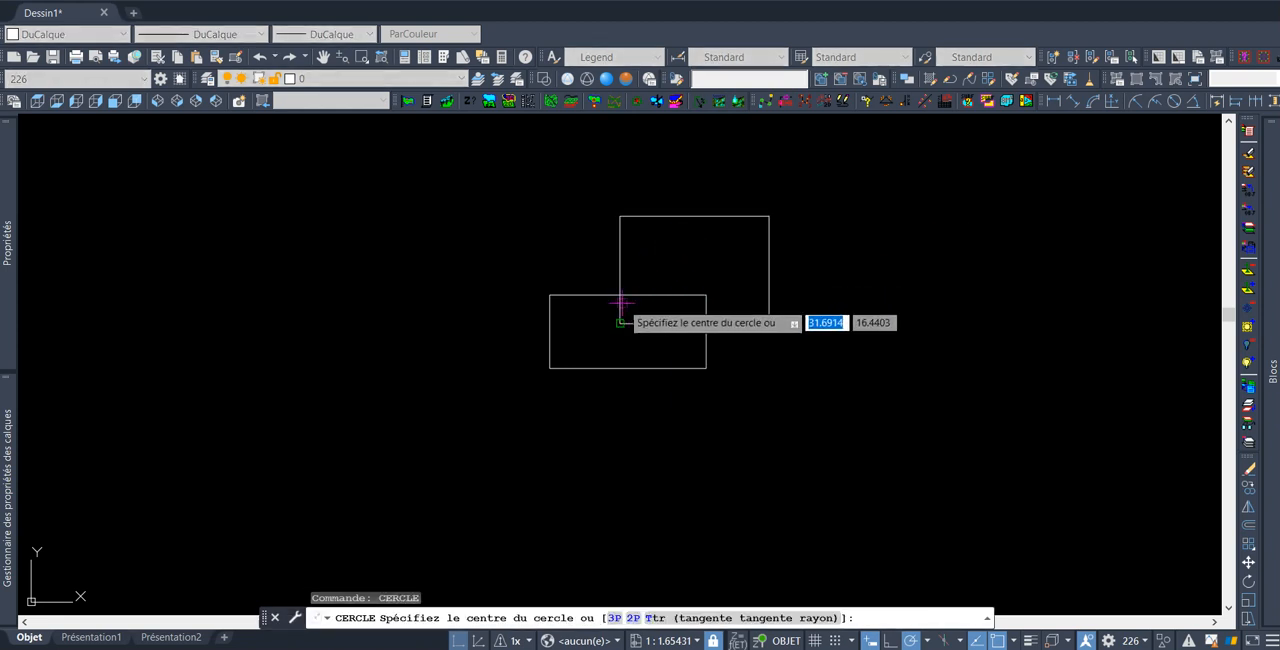
scroll(622, 295, up, 2)
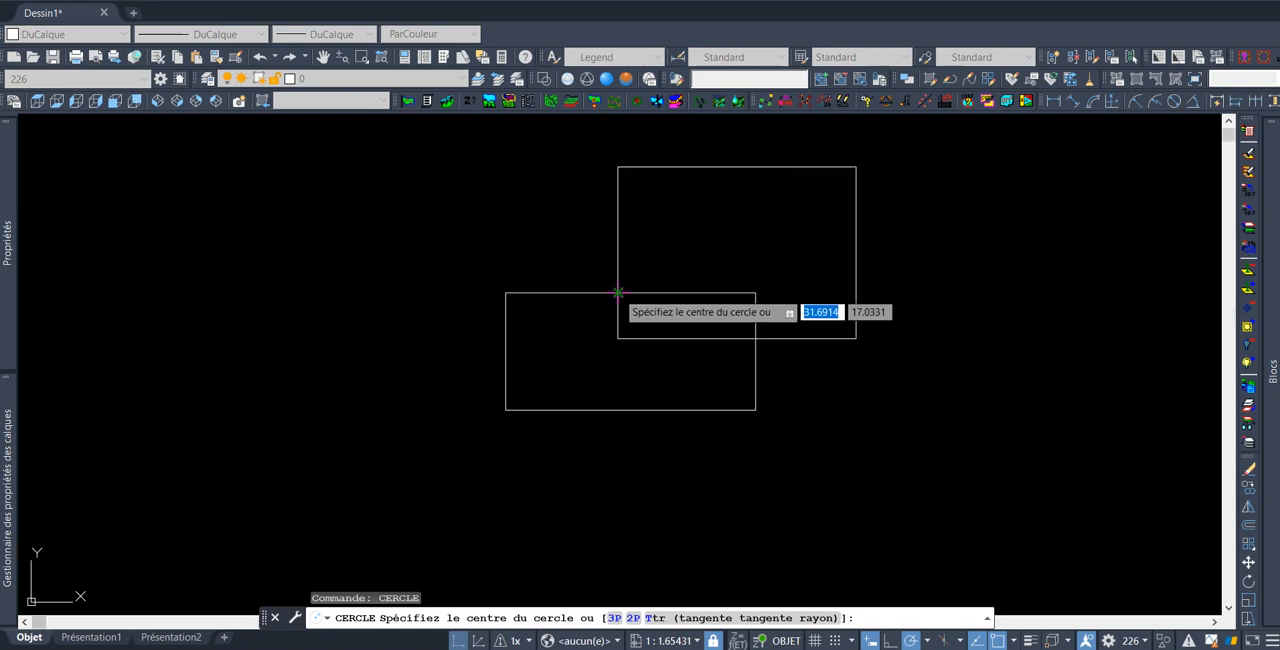
click(621, 293)
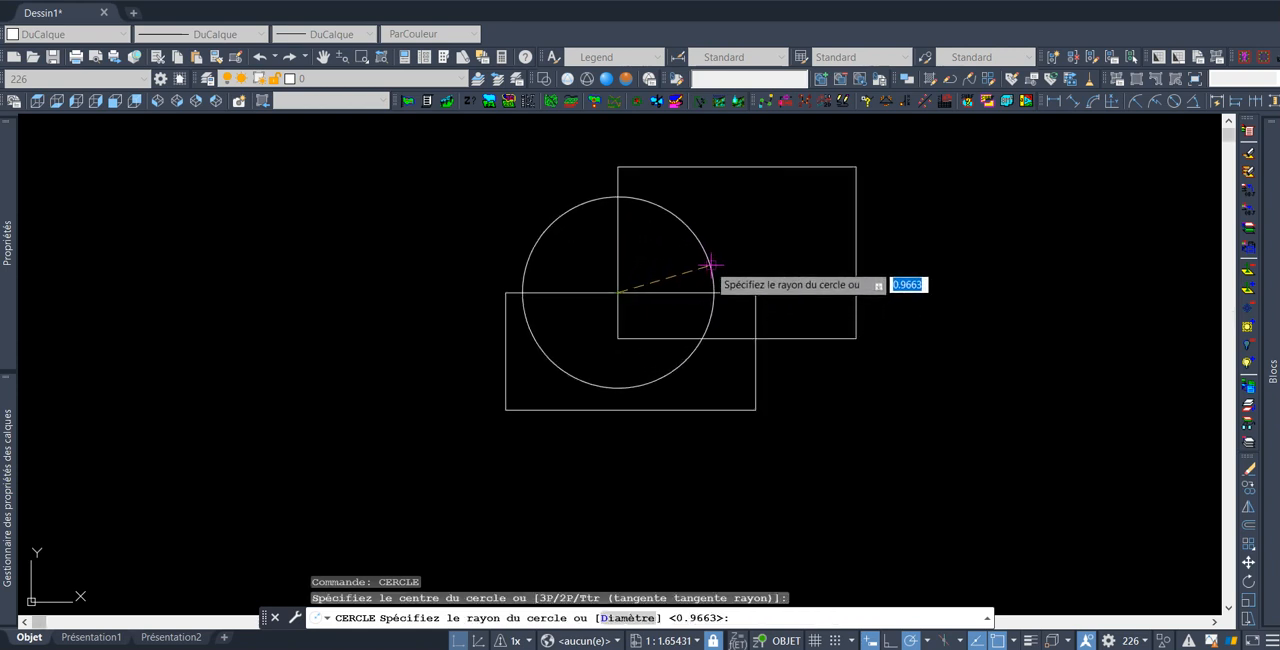
click(693, 269)
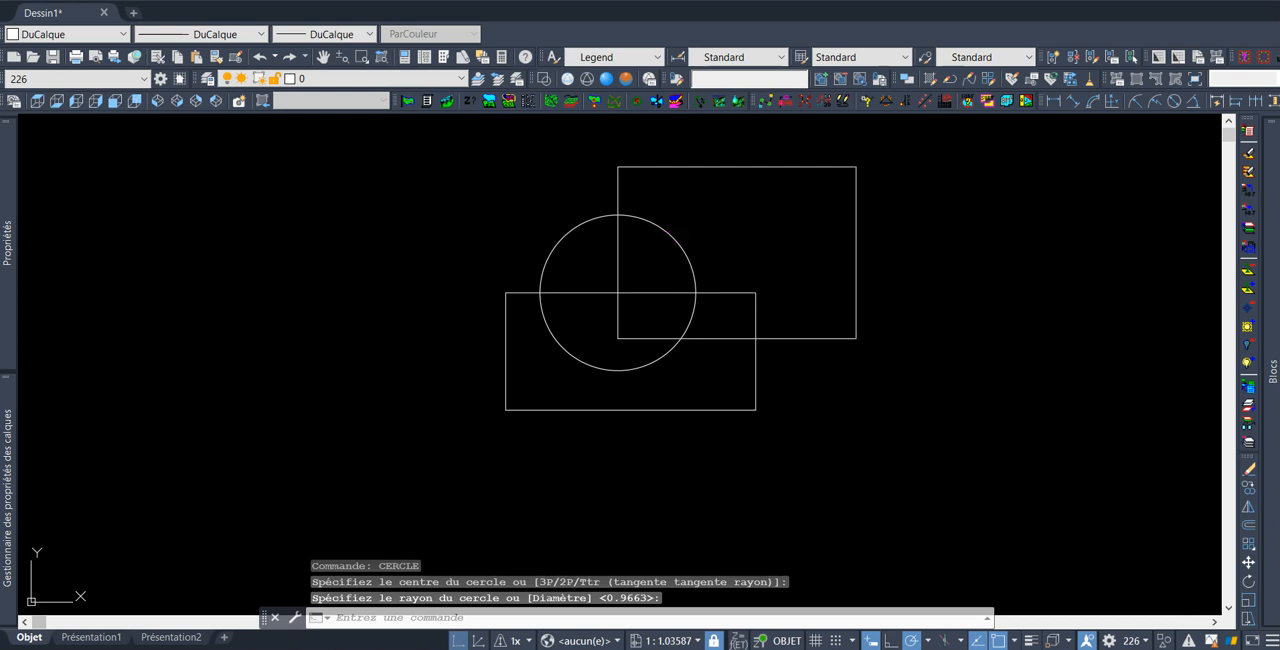
Move the circle so its leftmost point sits on the upper rectangle's left edge
click(678, 229)
click(650, 260)
text(D)
key(Return)
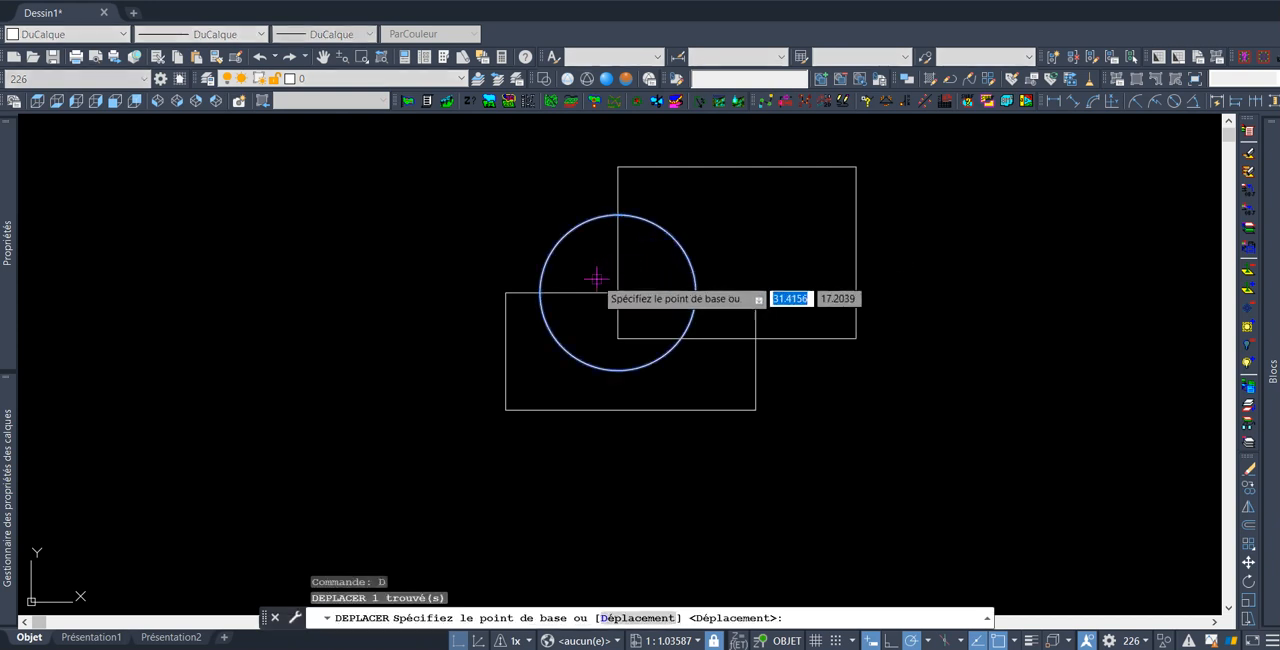
scroll(594, 279, up, 4)
click(452, 311)
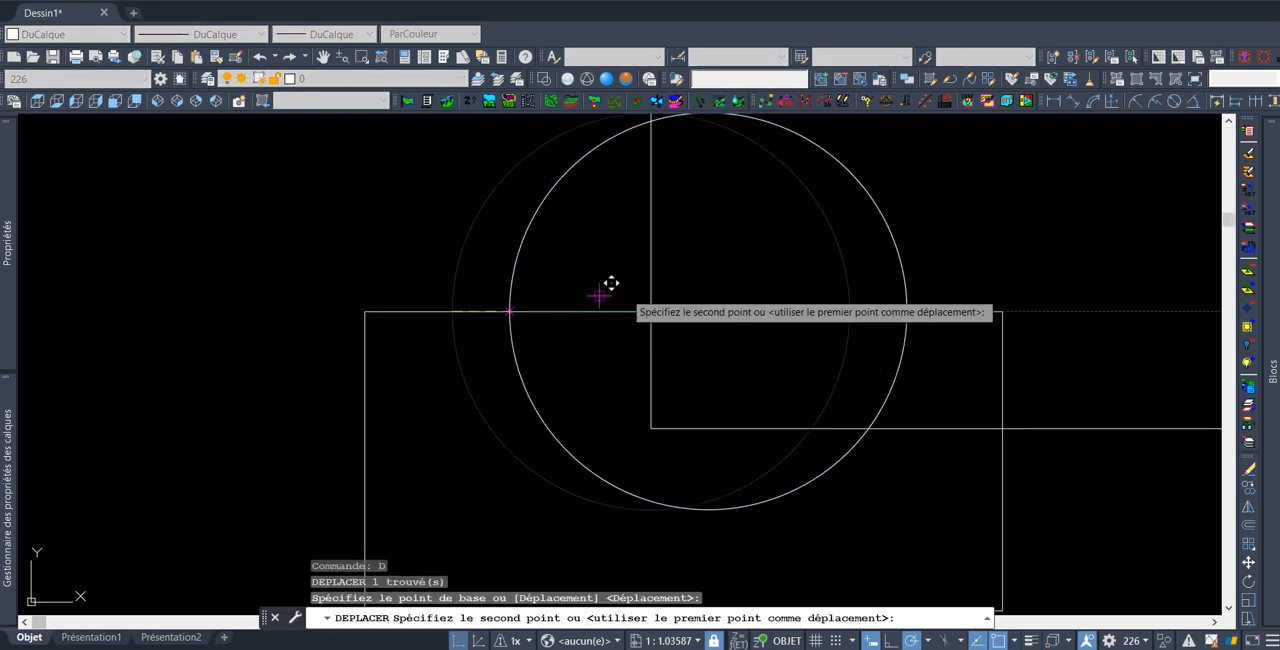
click(650, 311)
scroll(686, 268, down, 8)
scroll(698, 257, up, 8)
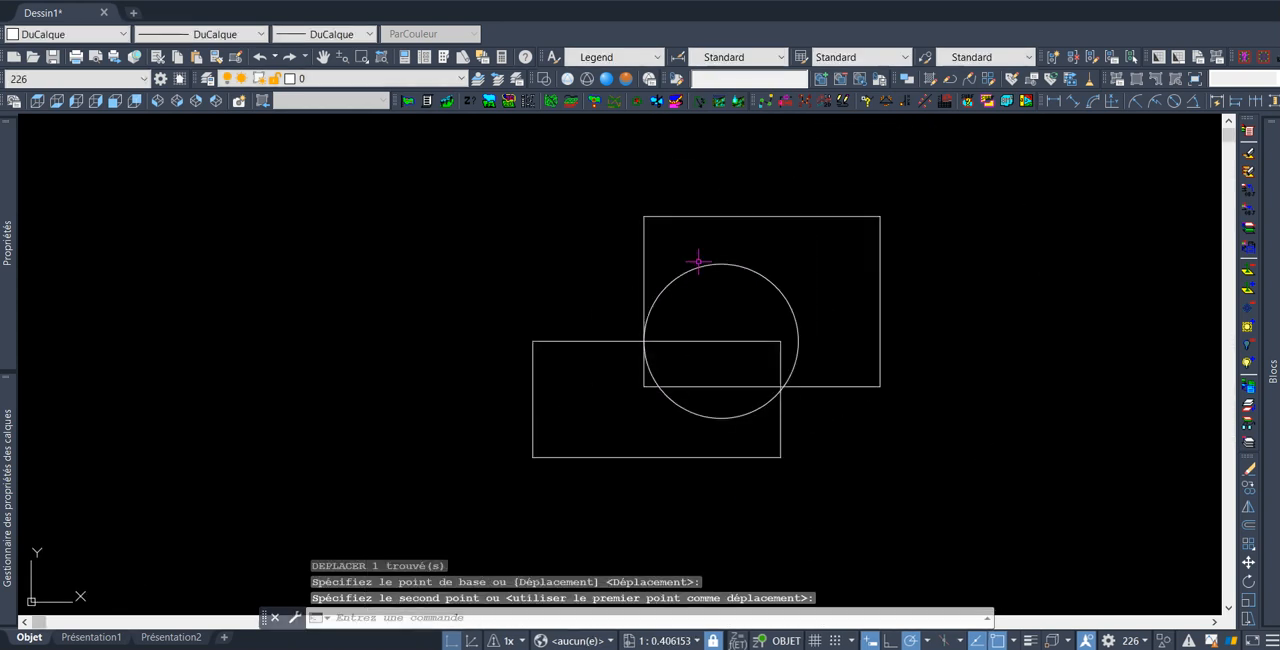
Select the upper rectangle and set its colour to Rouge and its lineweight to 0.30 mm
scroll(677, 289, down, 3)
middle_drag(685, 349, 699, 309)
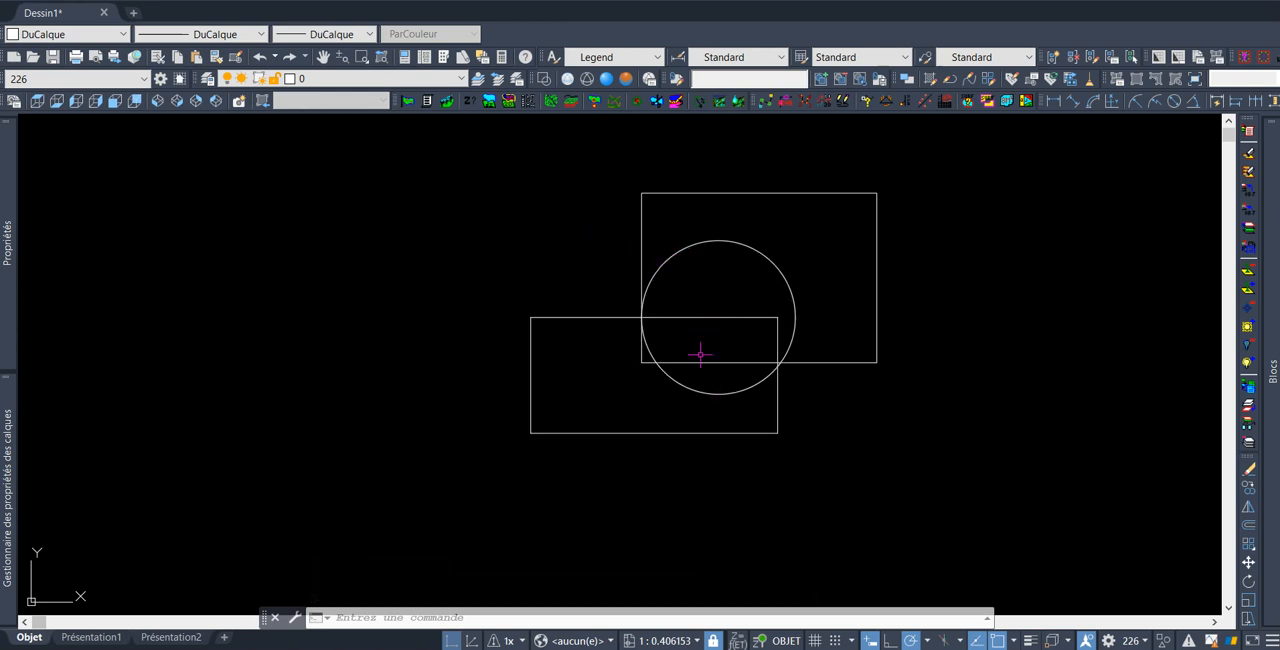
scroll(664, 308, up, 2)
click(631, 166)
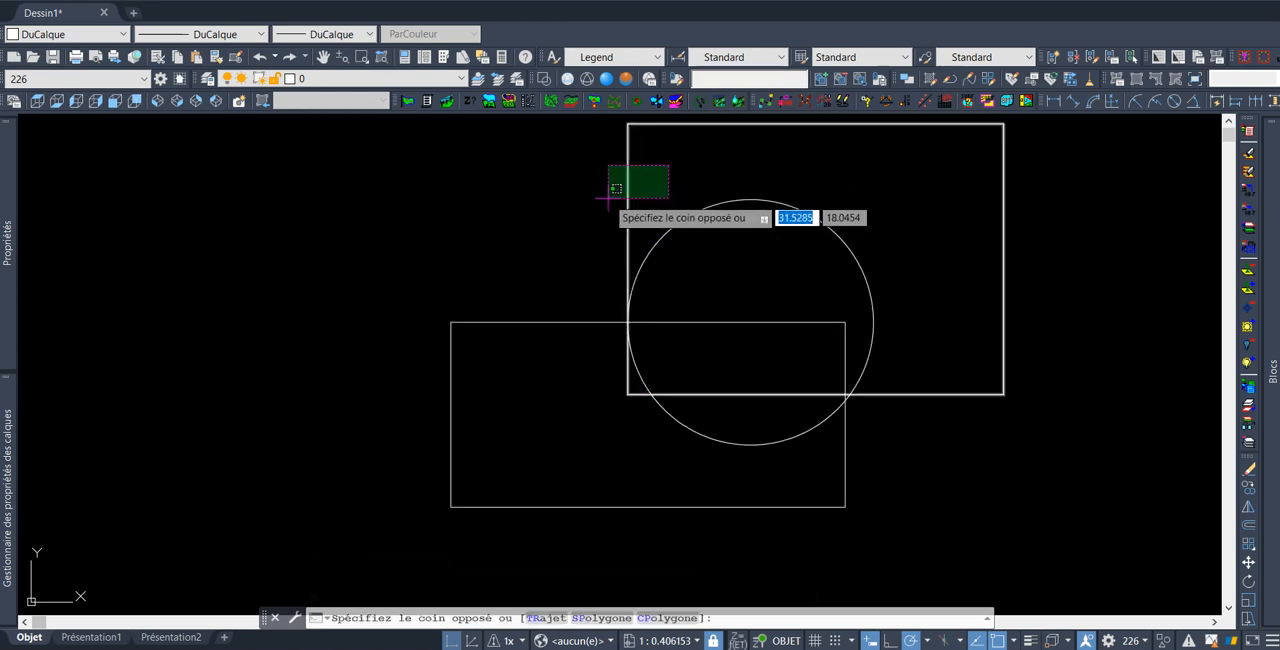
click(603, 200)
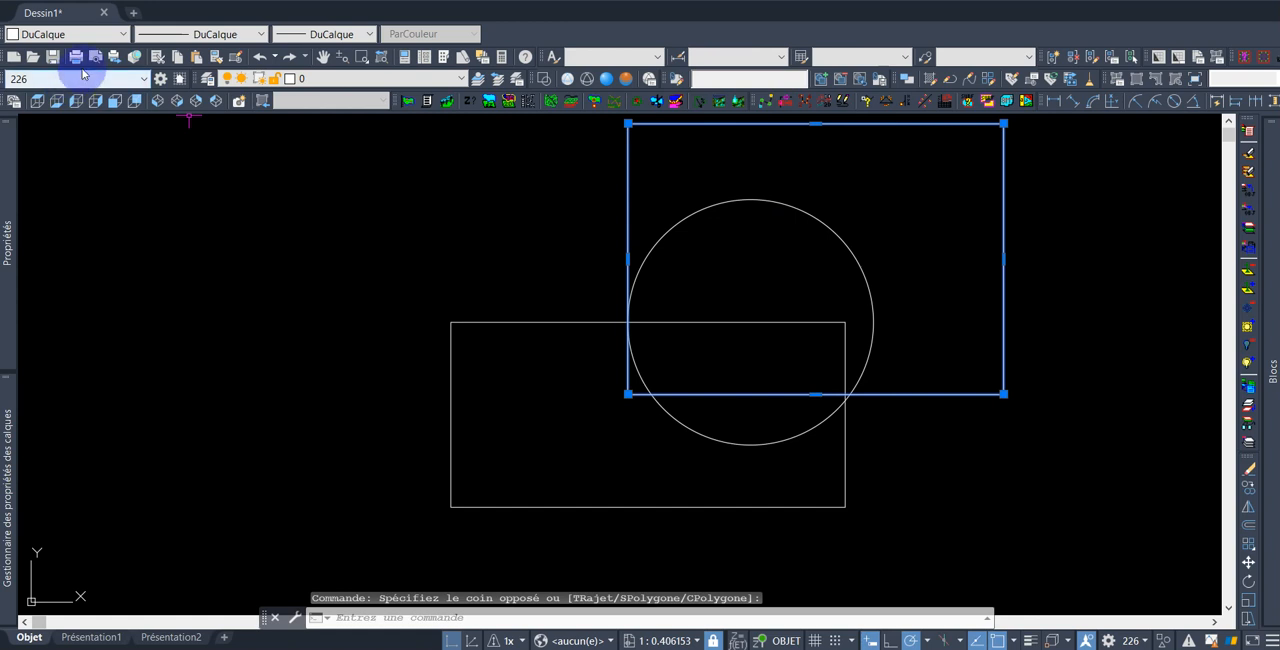
click(115, 36)
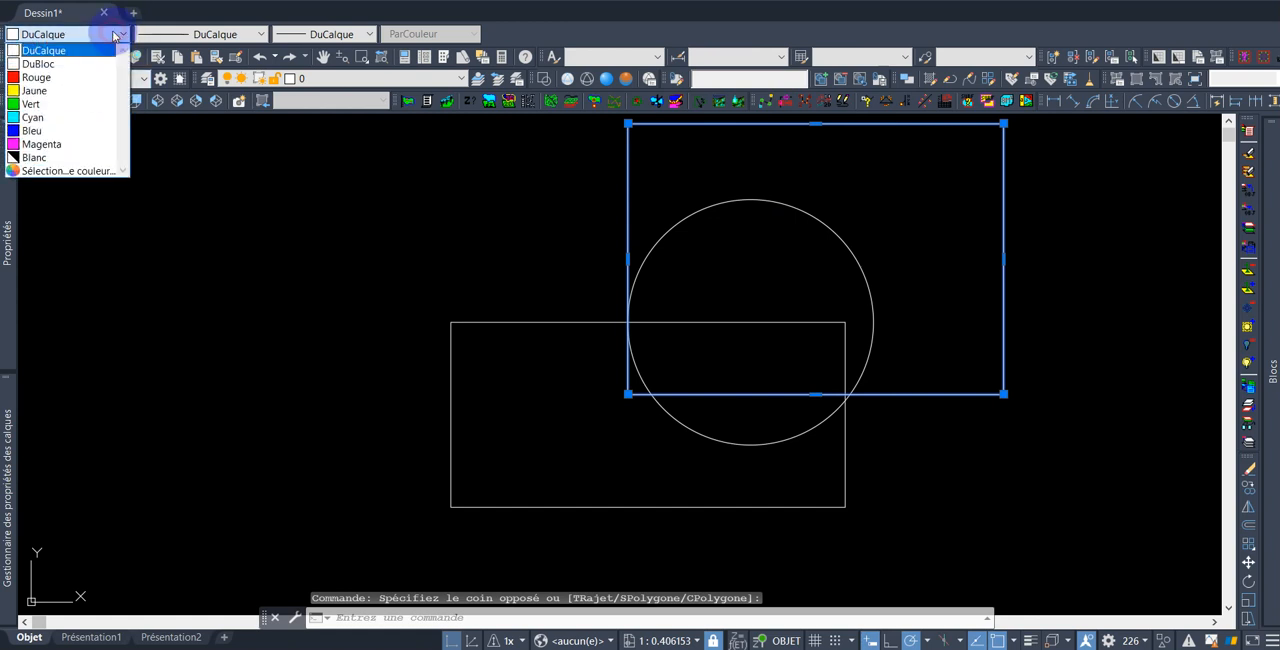
click(76, 82)
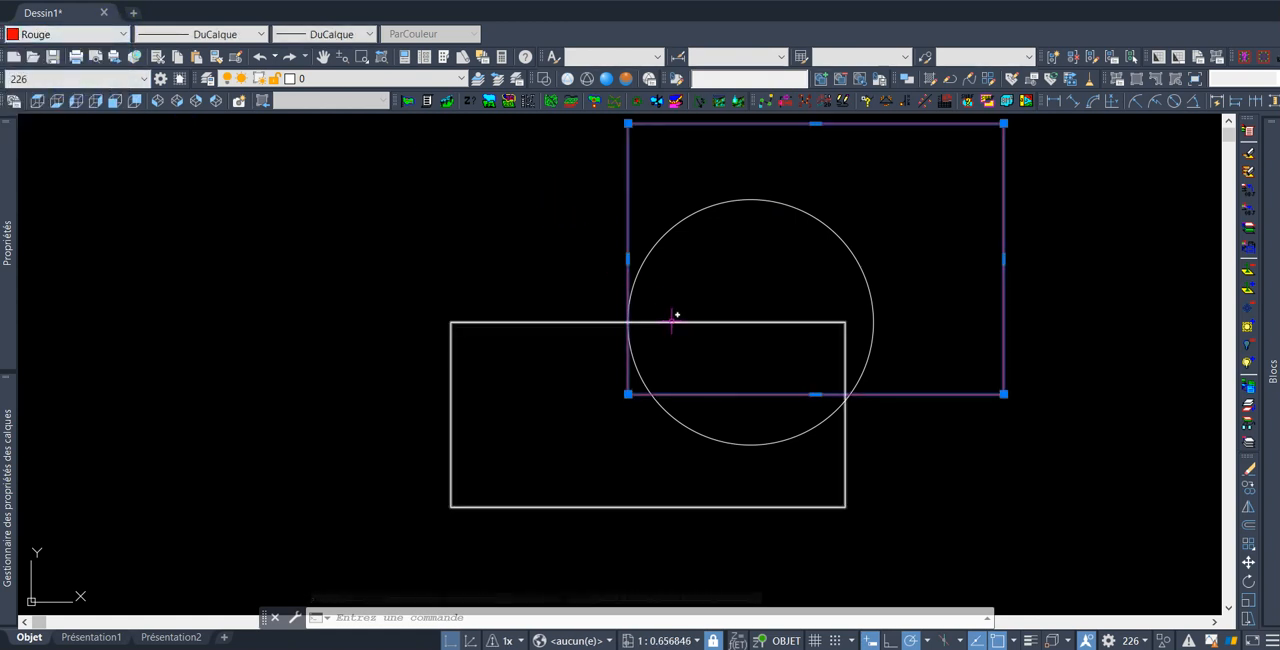
click(330, 34)
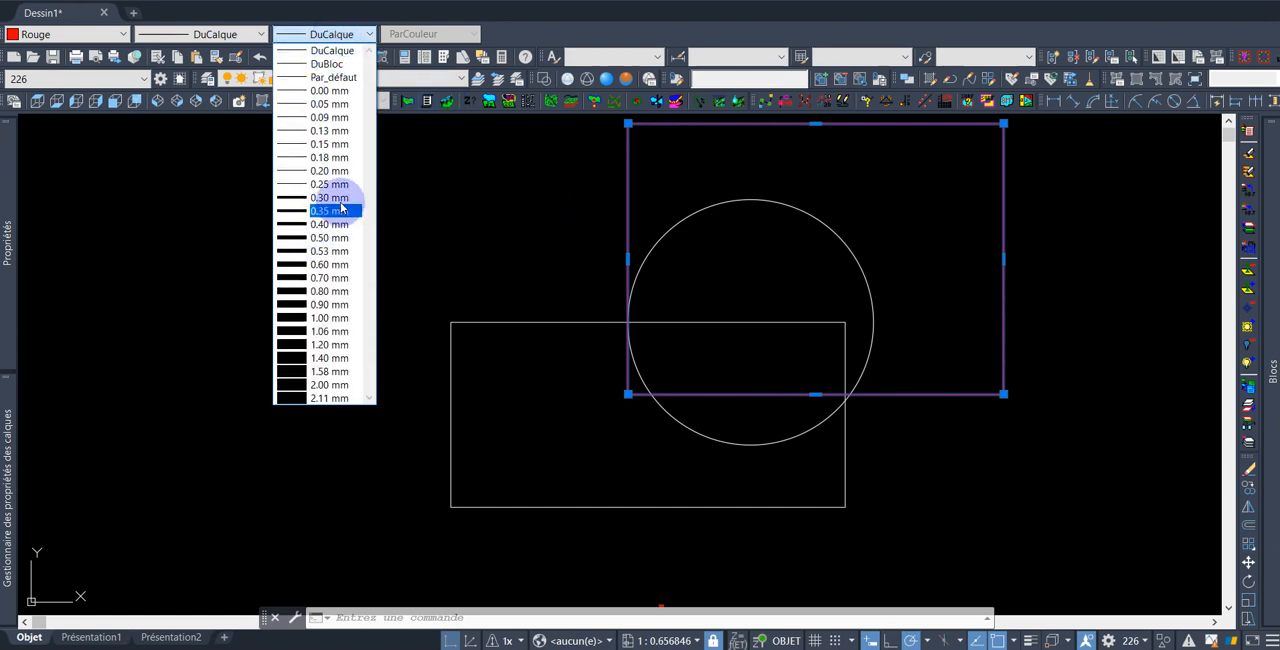
click(335, 198)
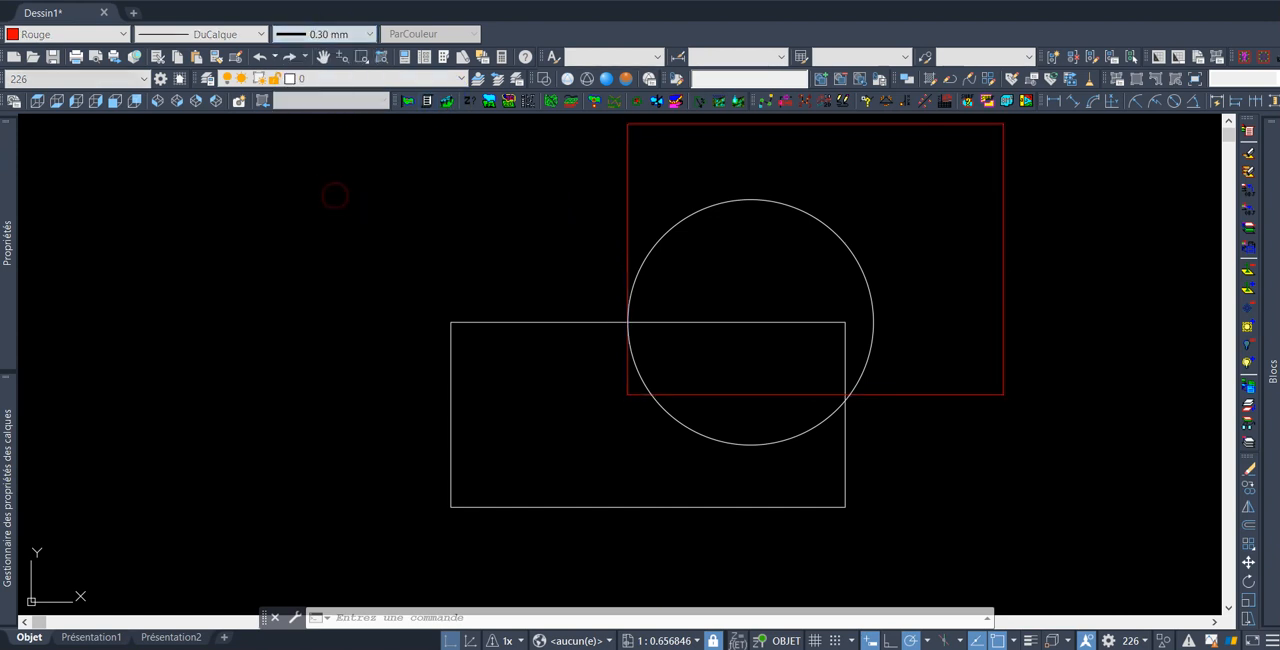
Turn on the display of lineweights in the drawing
click(1030, 640)
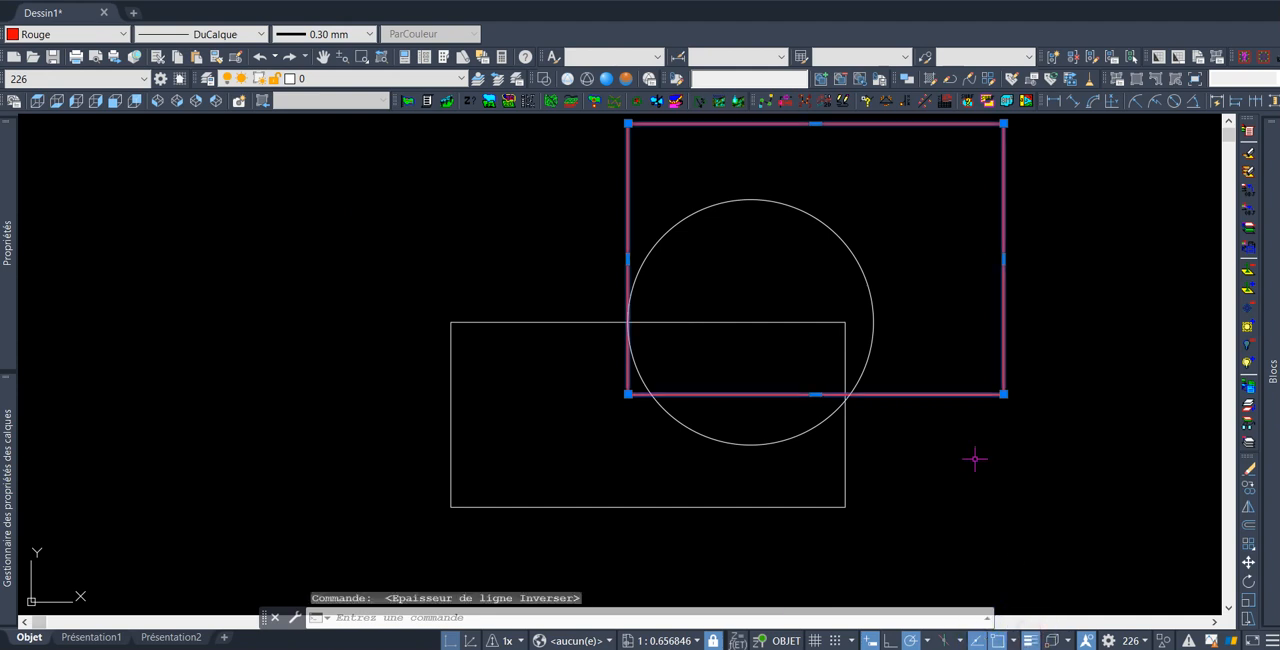
key(Escape)
scroll(674, 289, up, 2)
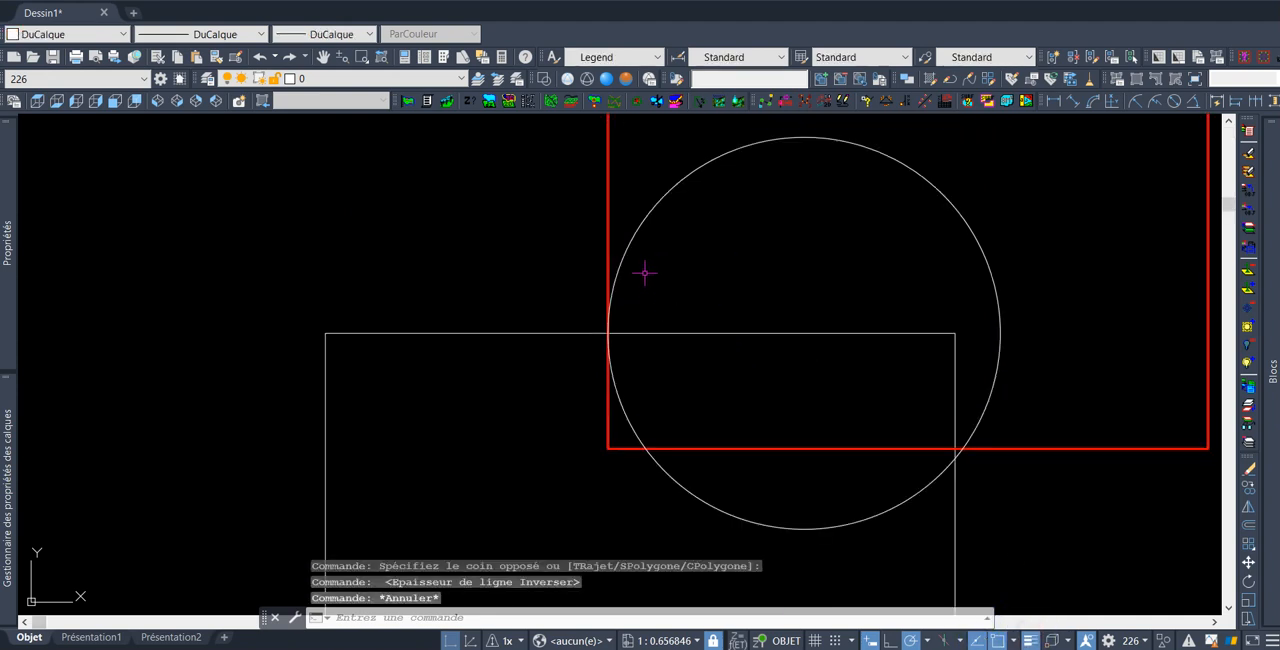
Set the circle's colour to Jaune and its lineweight to 0.30 mm
click(680, 172)
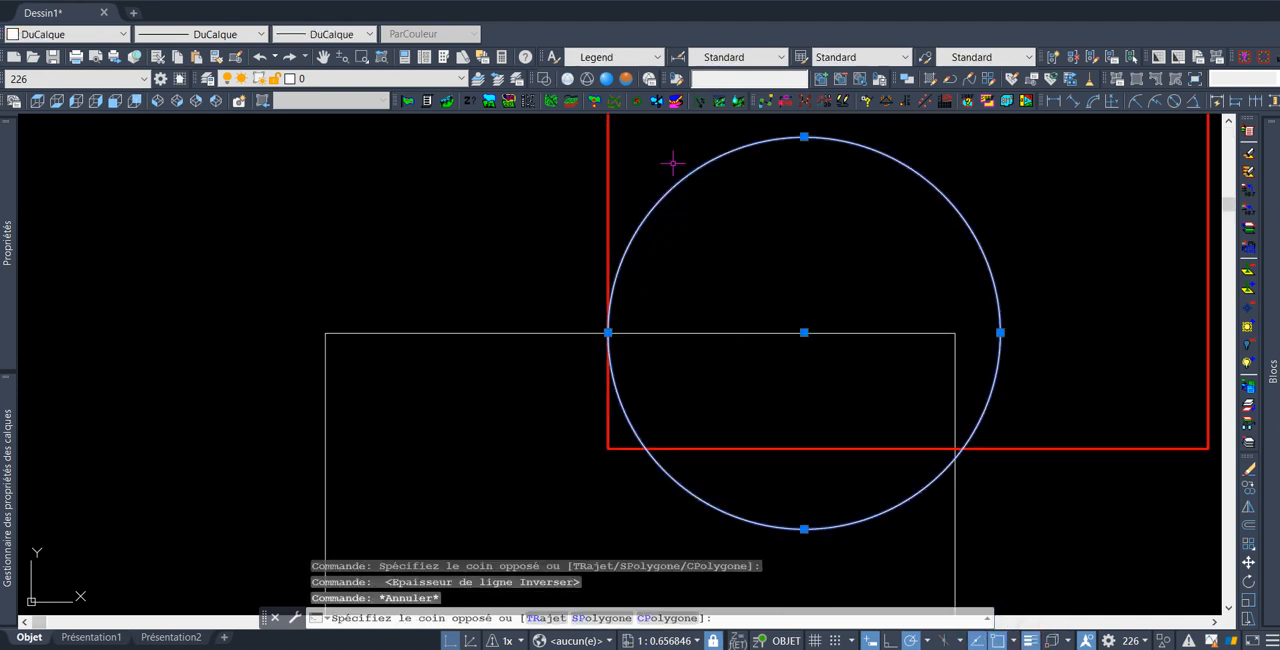
click(80, 34)
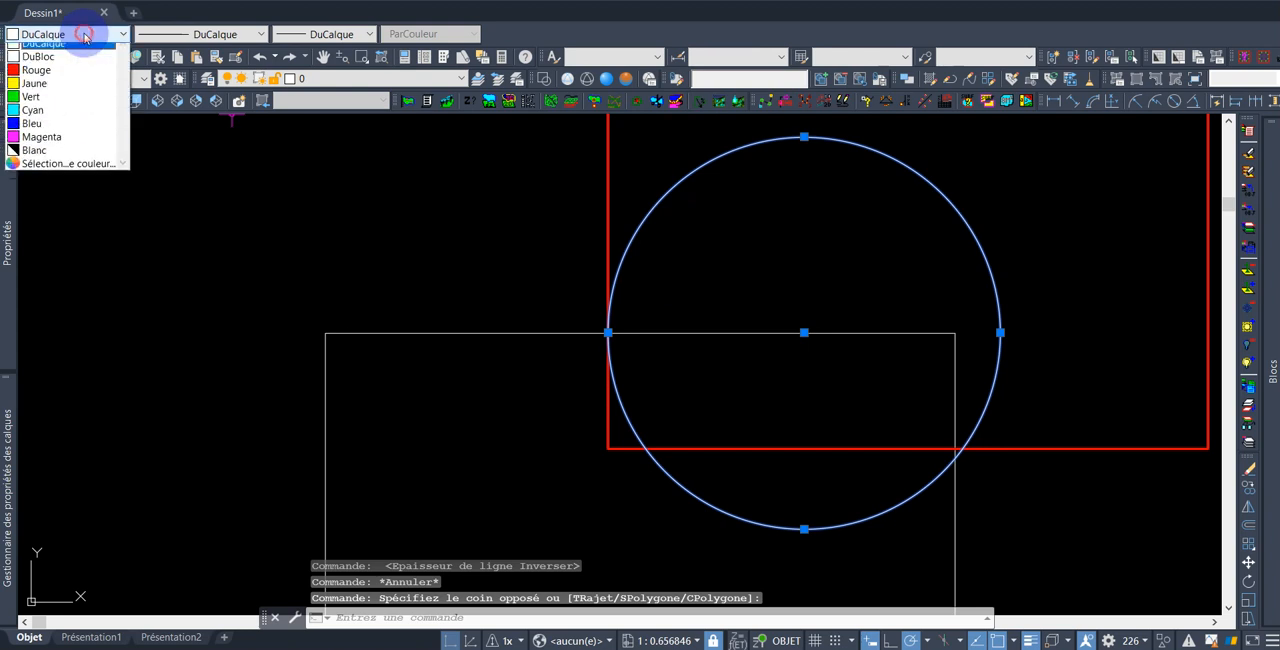
click(75, 91)
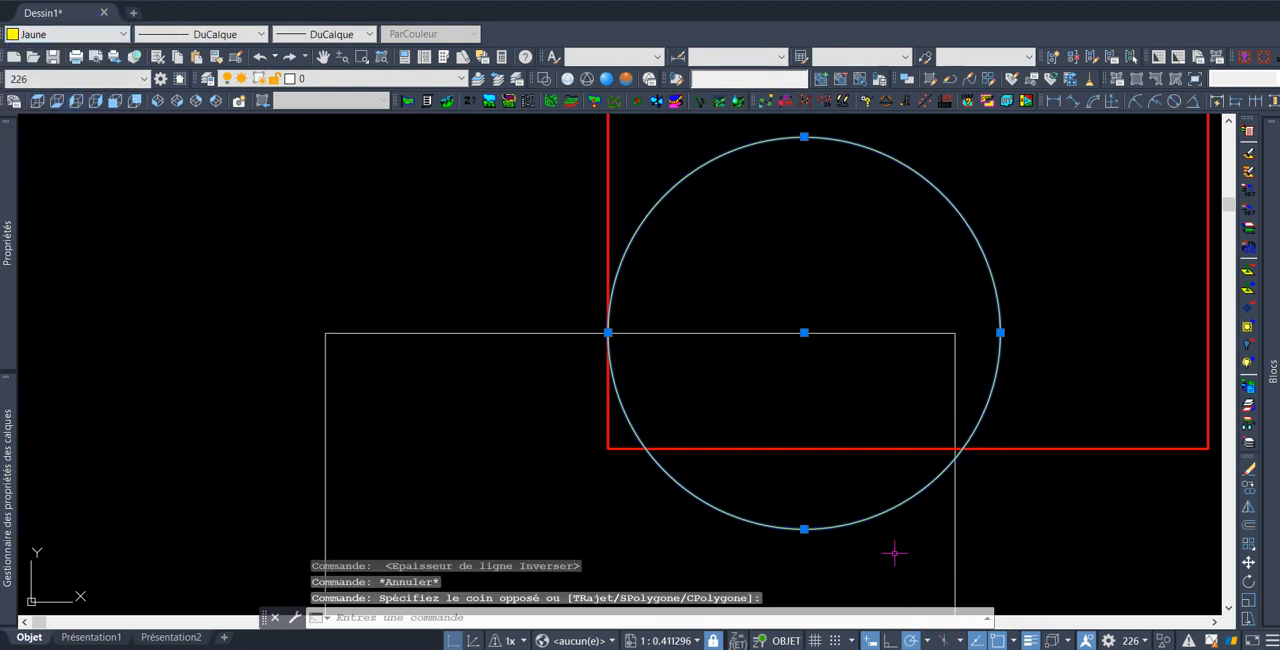
click(335, 34)
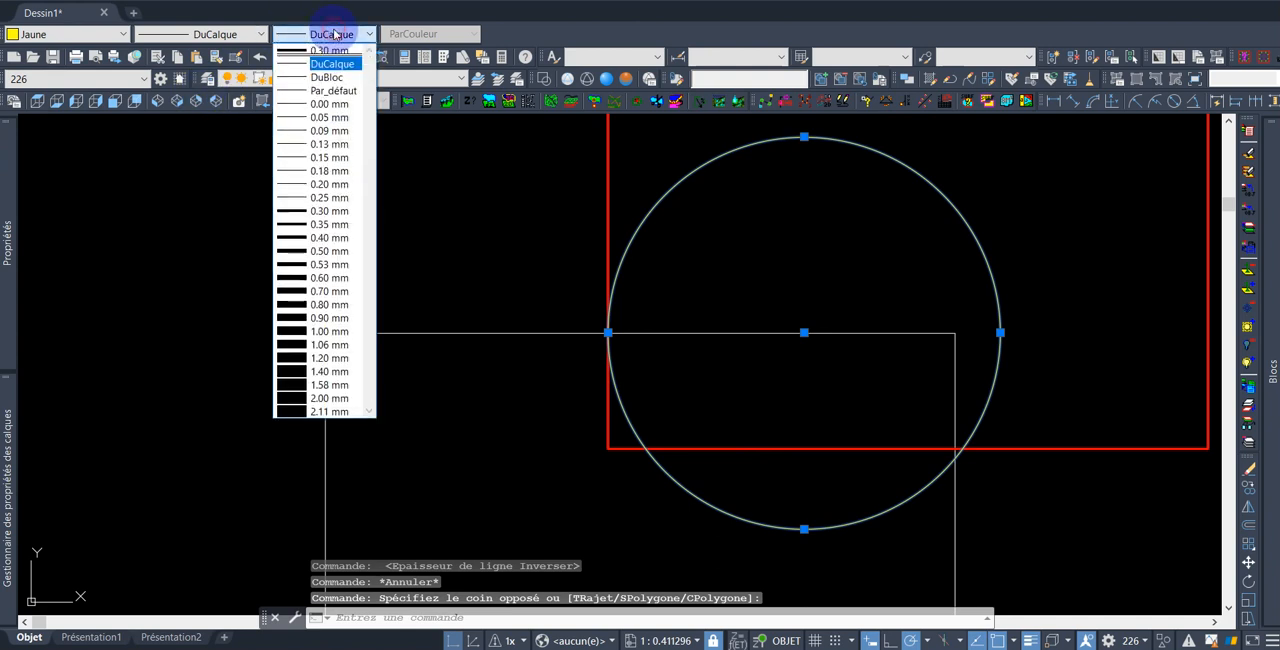
click(345, 211)
key(Escape)
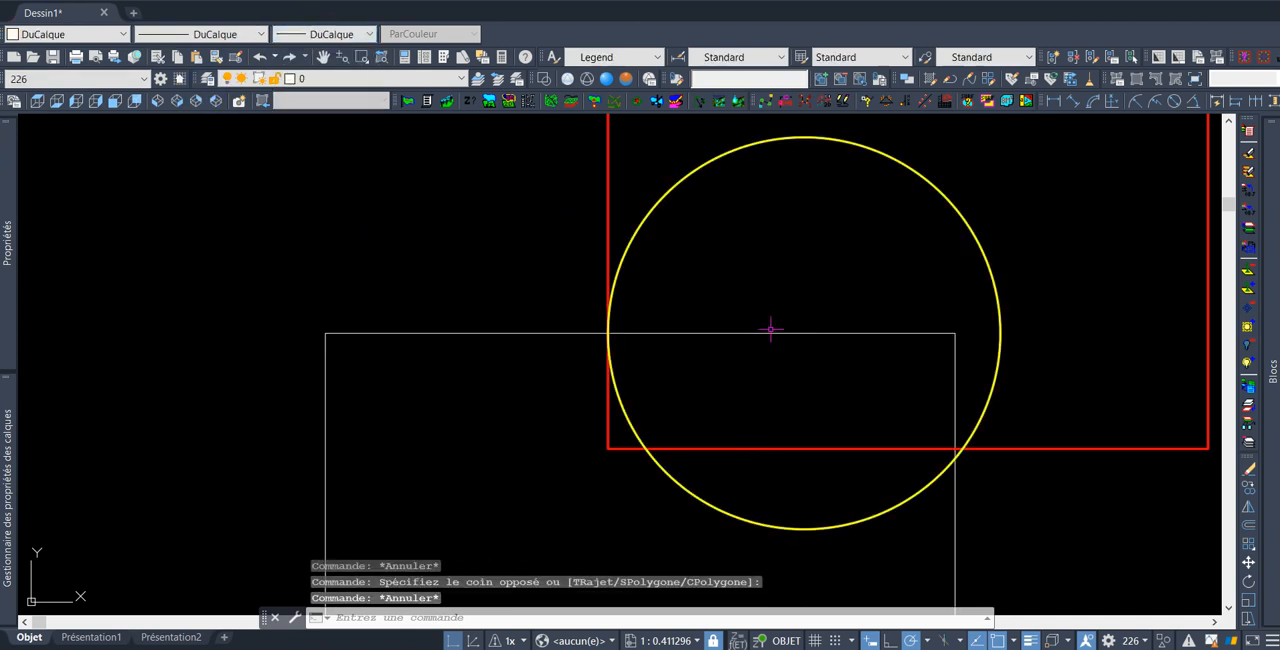
Select the lower rectangle and set its colour to Bleu and its lineweight to 0.30 mm
click(497, 286)
click(414, 371)
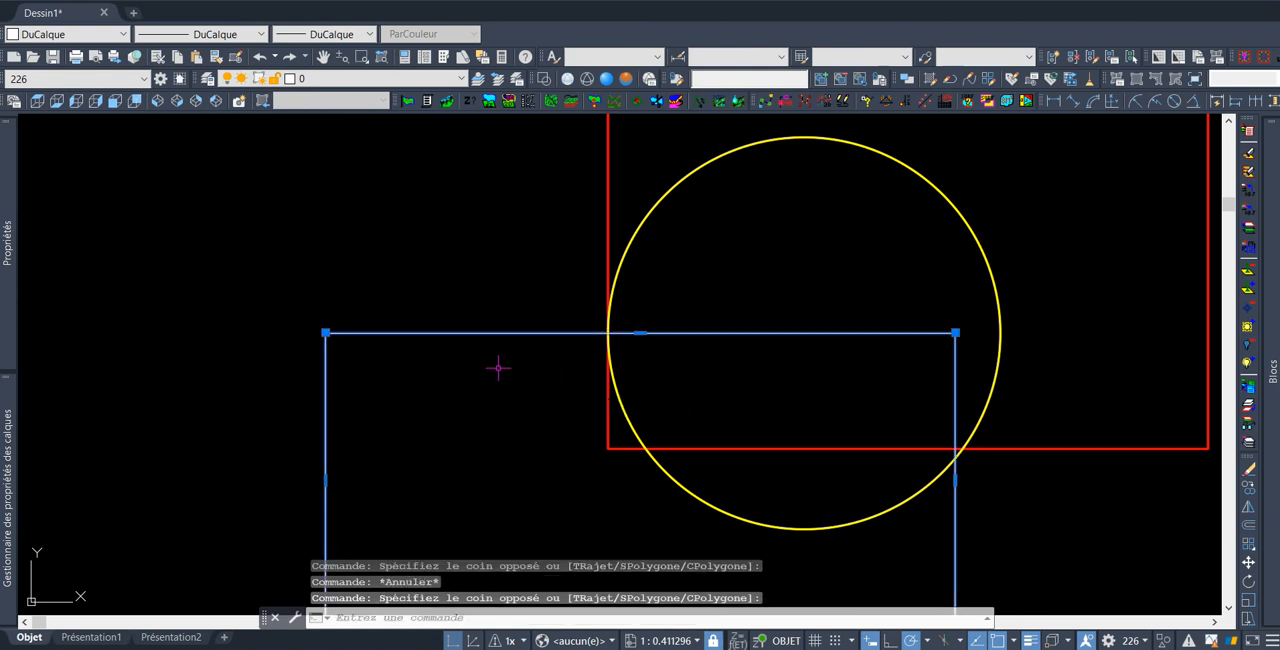
scroll(520, 370, down, 4)
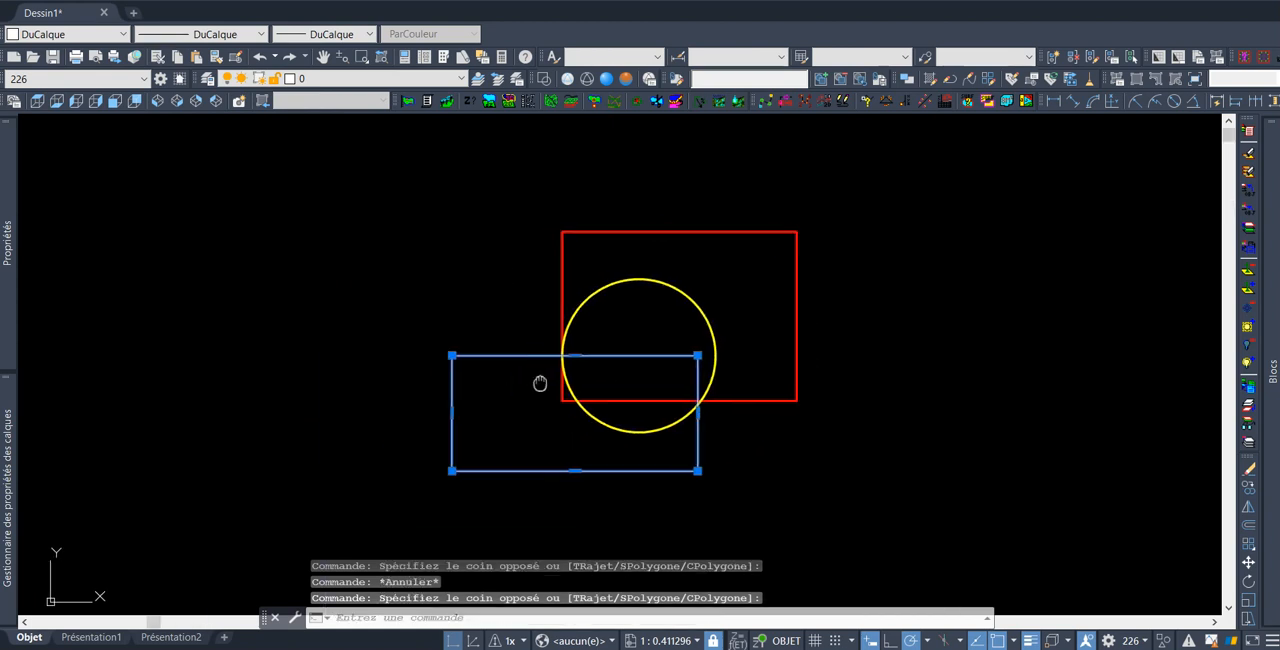
click(122, 34)
click(72, 128)
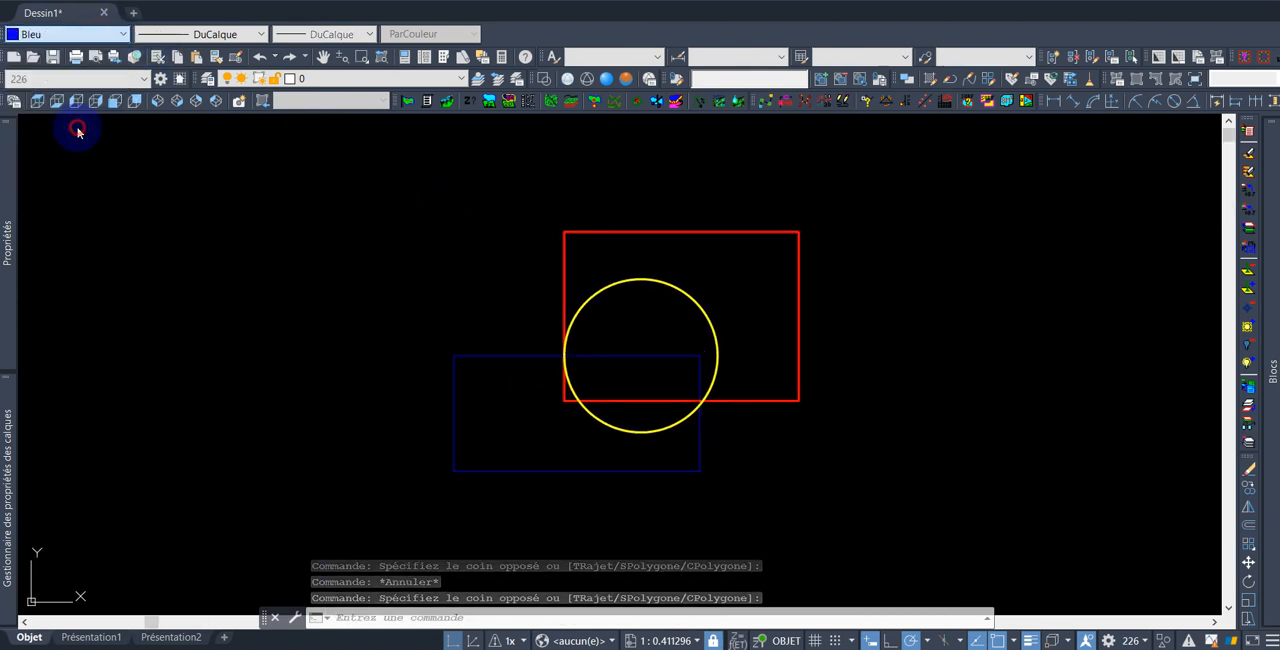
click(325, 34)
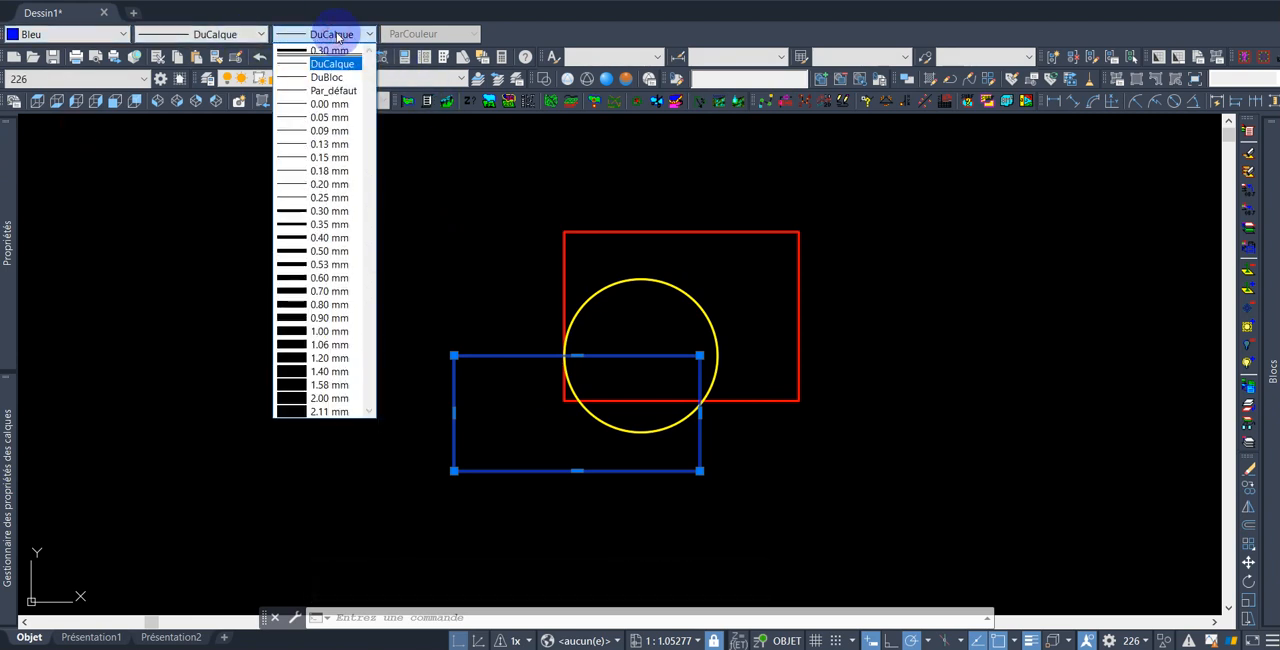
click(337, 210)
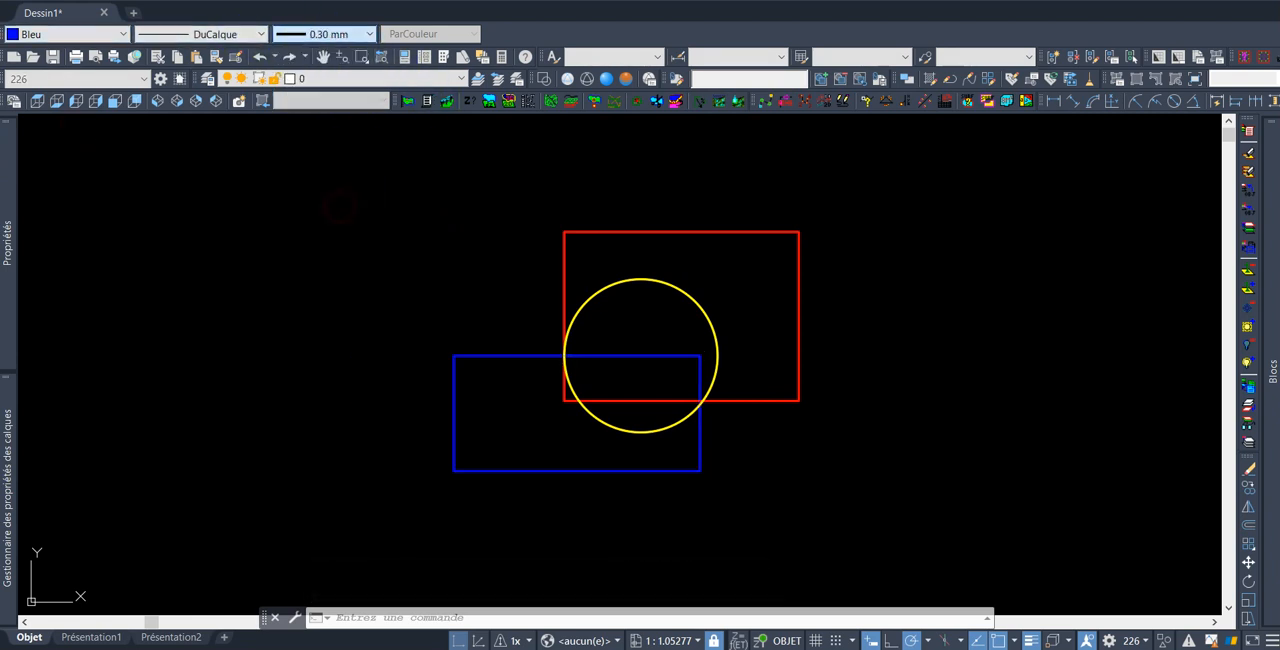
click(616, 440)
key(Escape)
scroll(567, 352, up, 5)
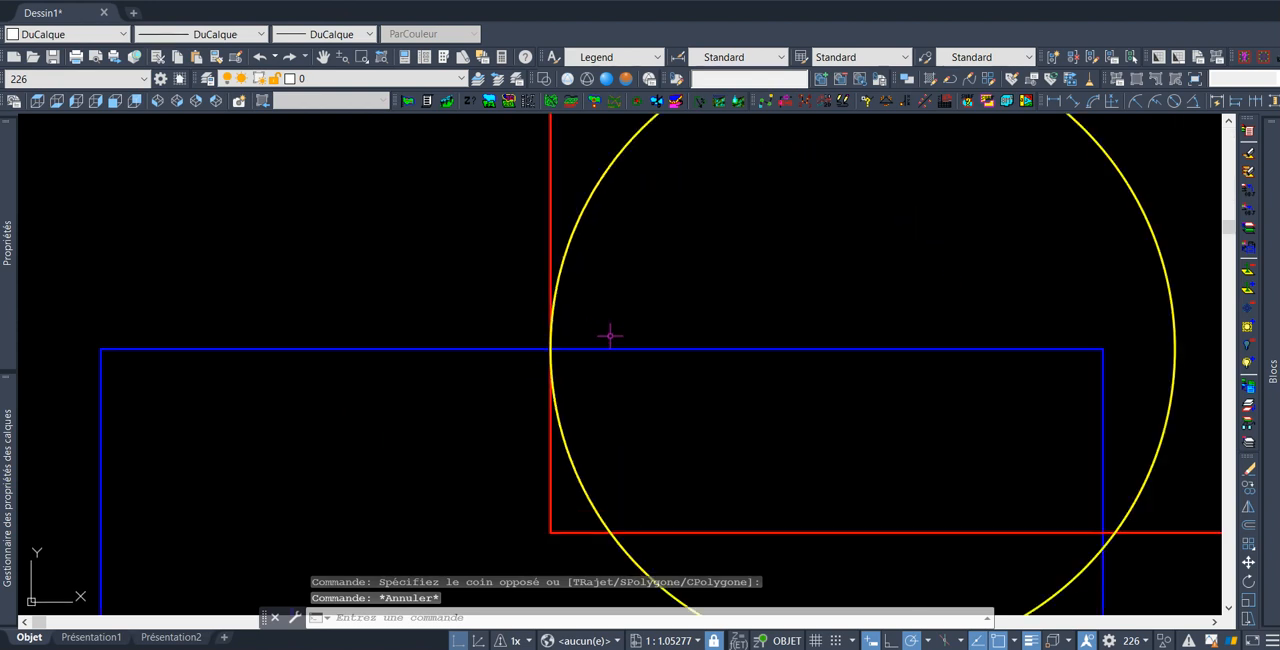
scroll(534, 340, up, 6)
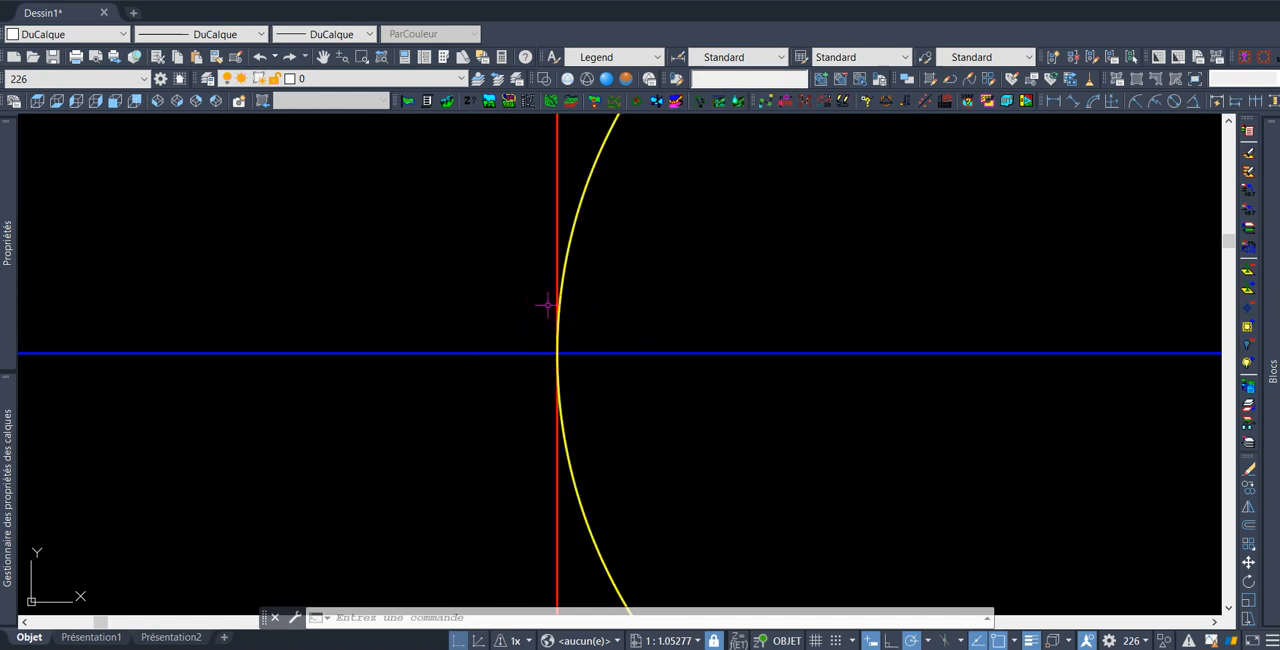
Select the circle at the point where it crosses the rectangles, then clear the selection
mouse_move(557, 240)
mouse_move(519, 353)
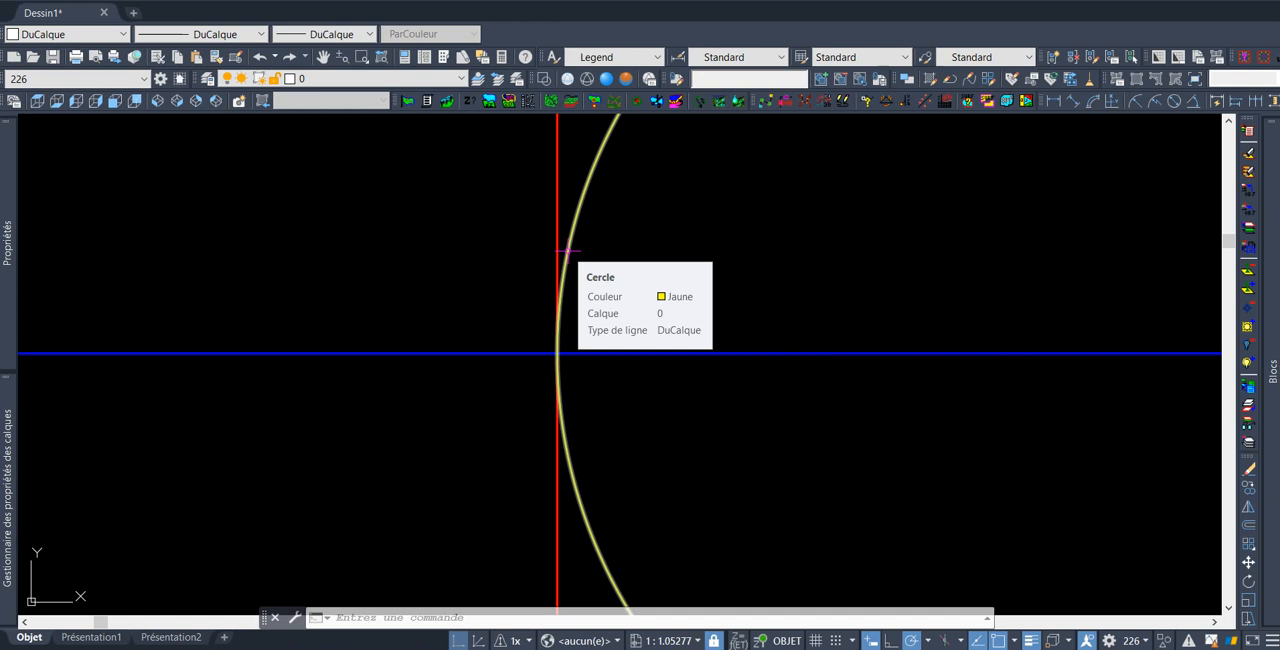
scroll(554, 355, up, 5)
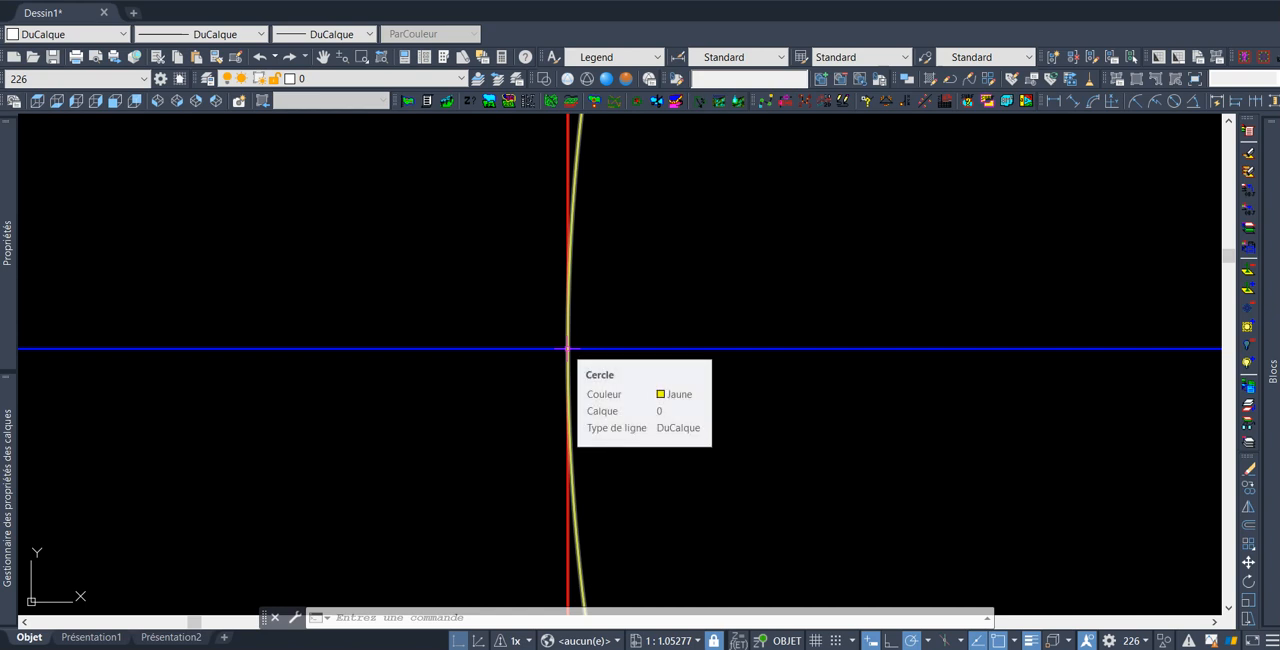
click(567, 348)
scroll(668, 303, up, 4)
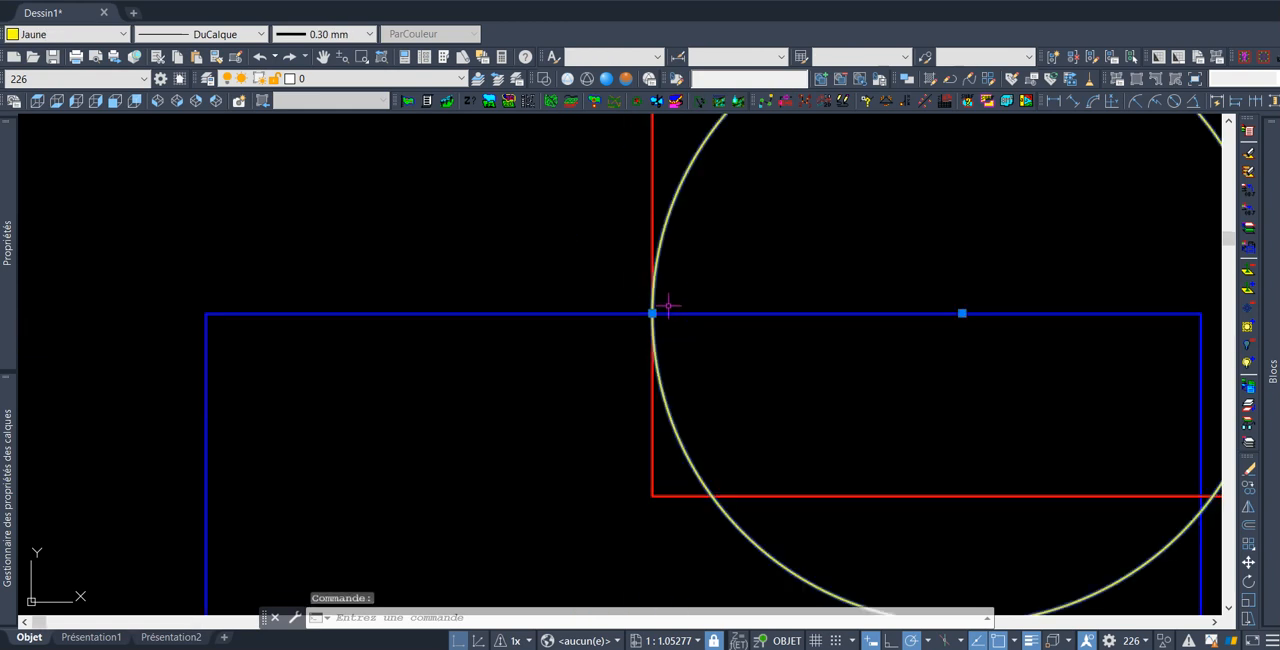
scroll(668, 305, down, 5)
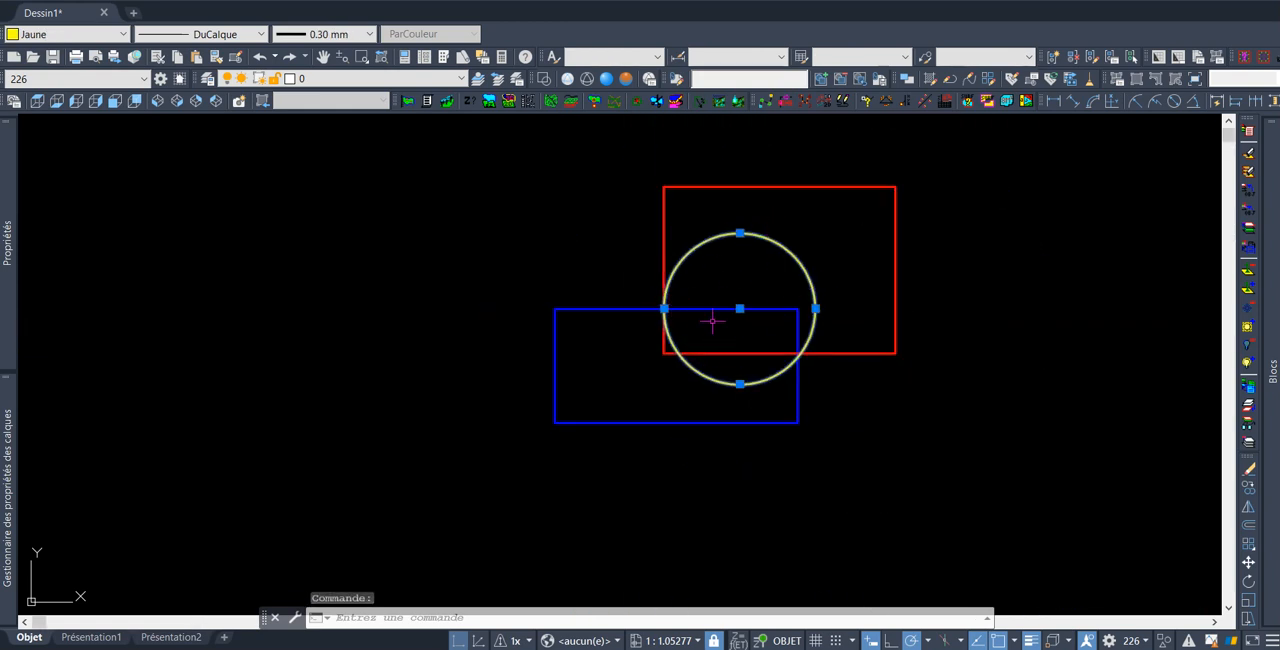
key(Escape)
key(Escape)
scroll(660, 320, up, 6)
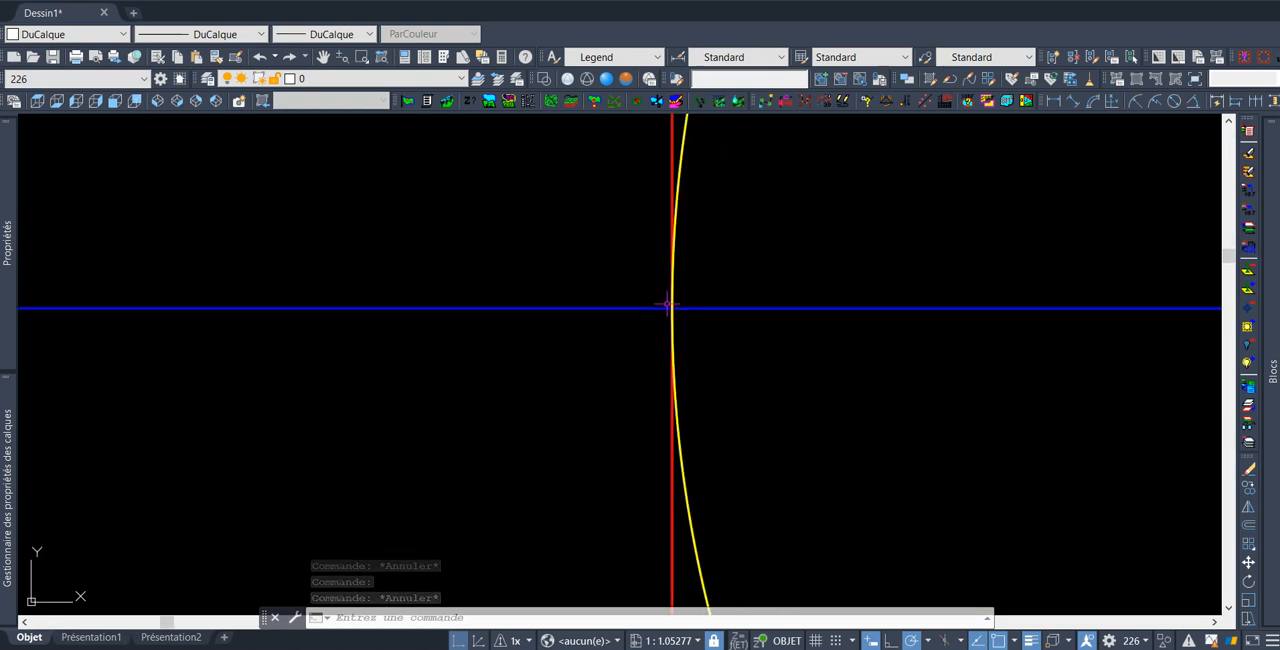
click(672, 308)
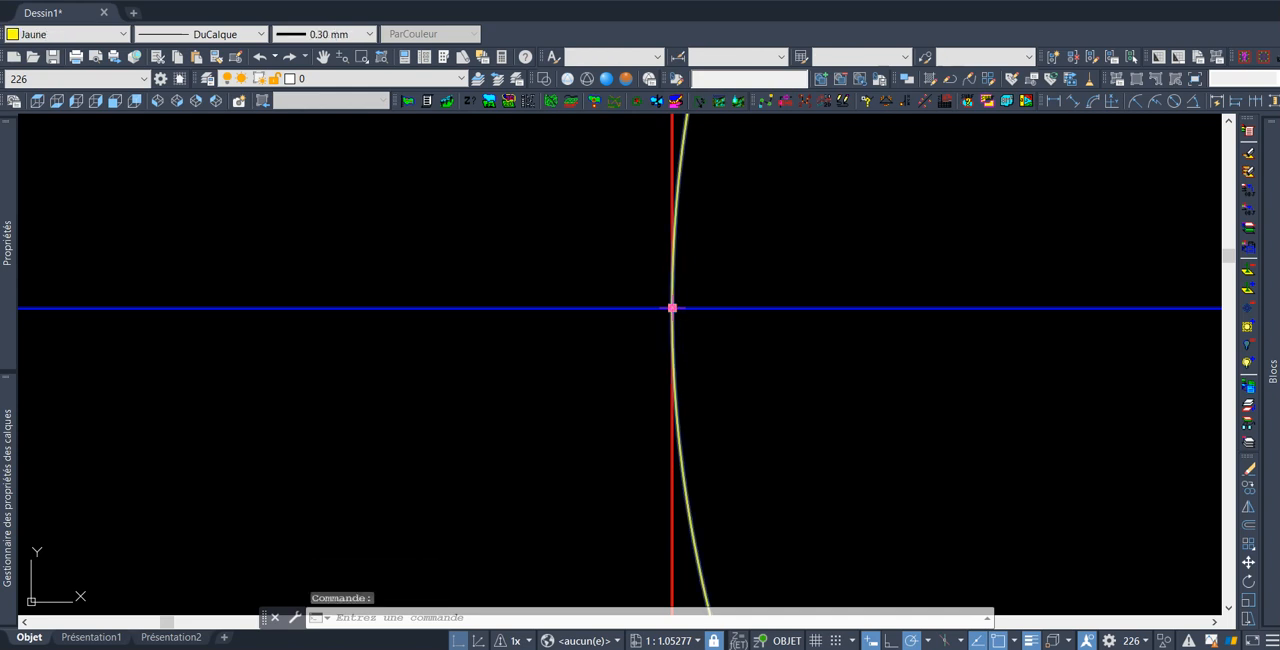
scroll(752, 268, down, 10)
scroll(749, 275, up, 4)
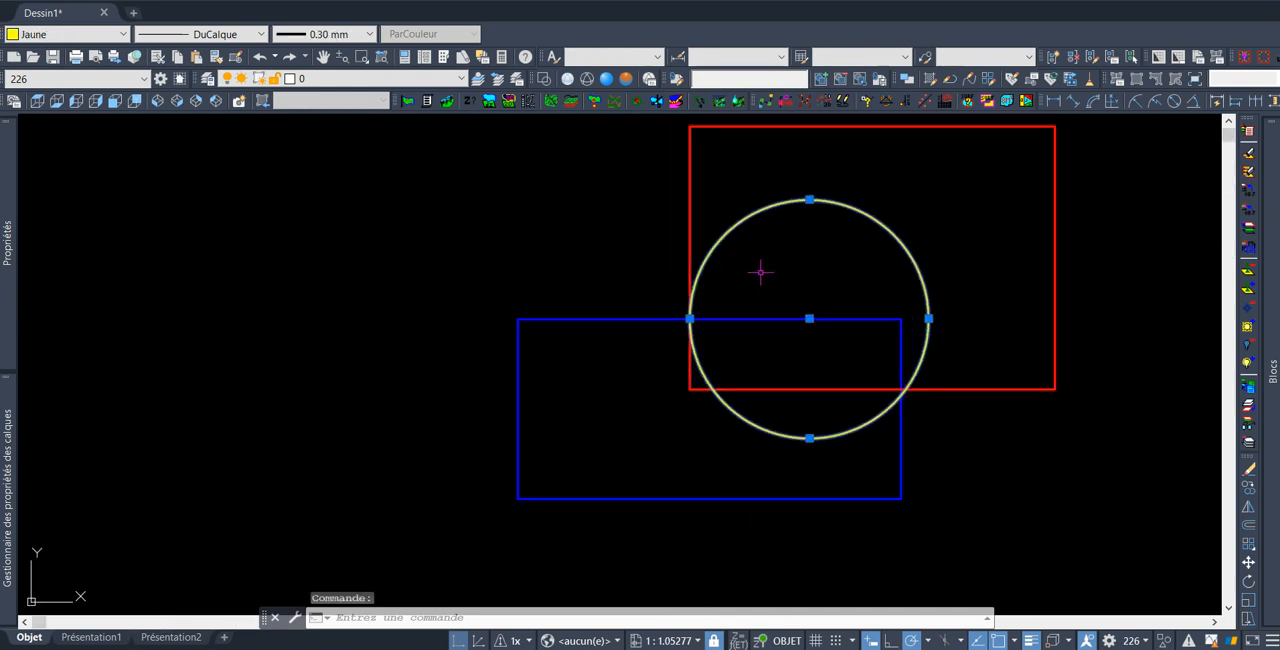
key(Escape)
key(Escape)
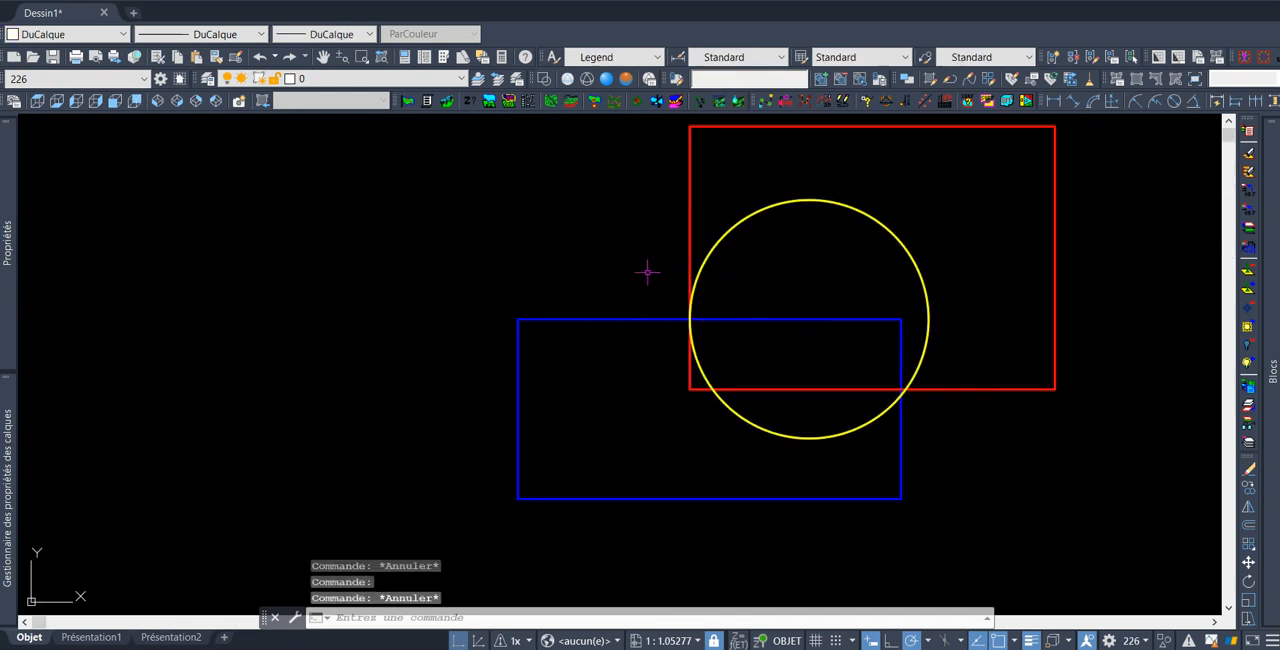
Turn on selection cycling
scroll(679, 272, up, 2)
scroll(663, 277, down, 2)
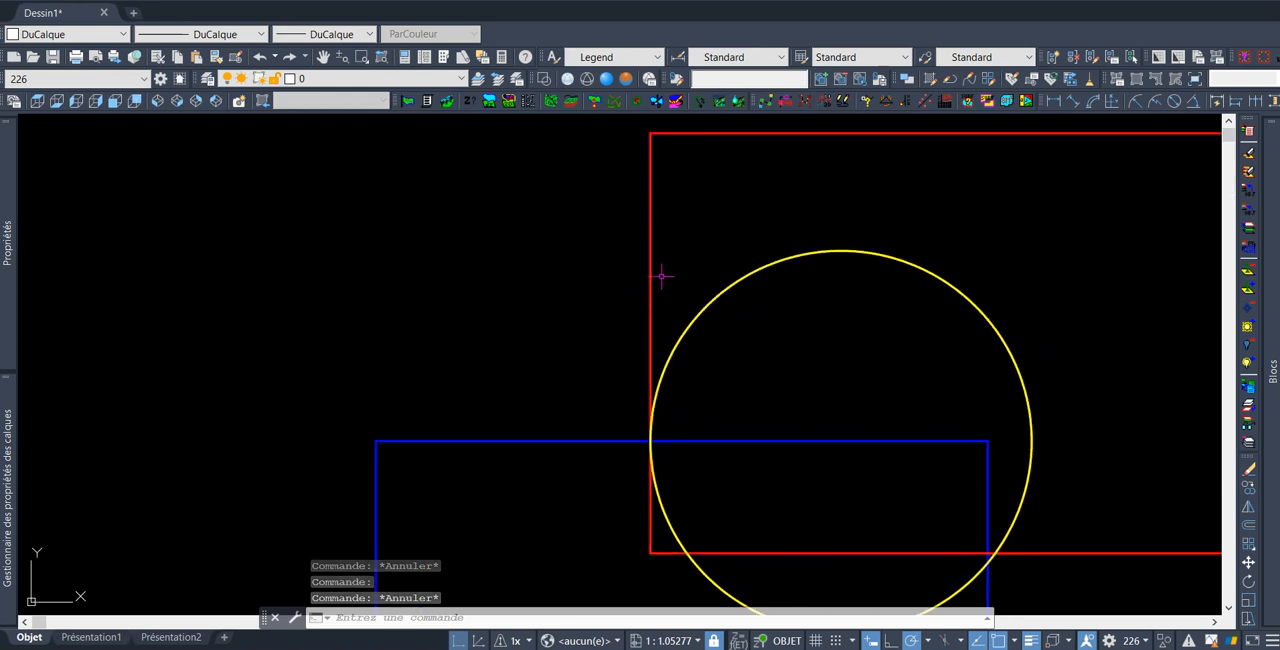
scroll(651, 402, up, 4)
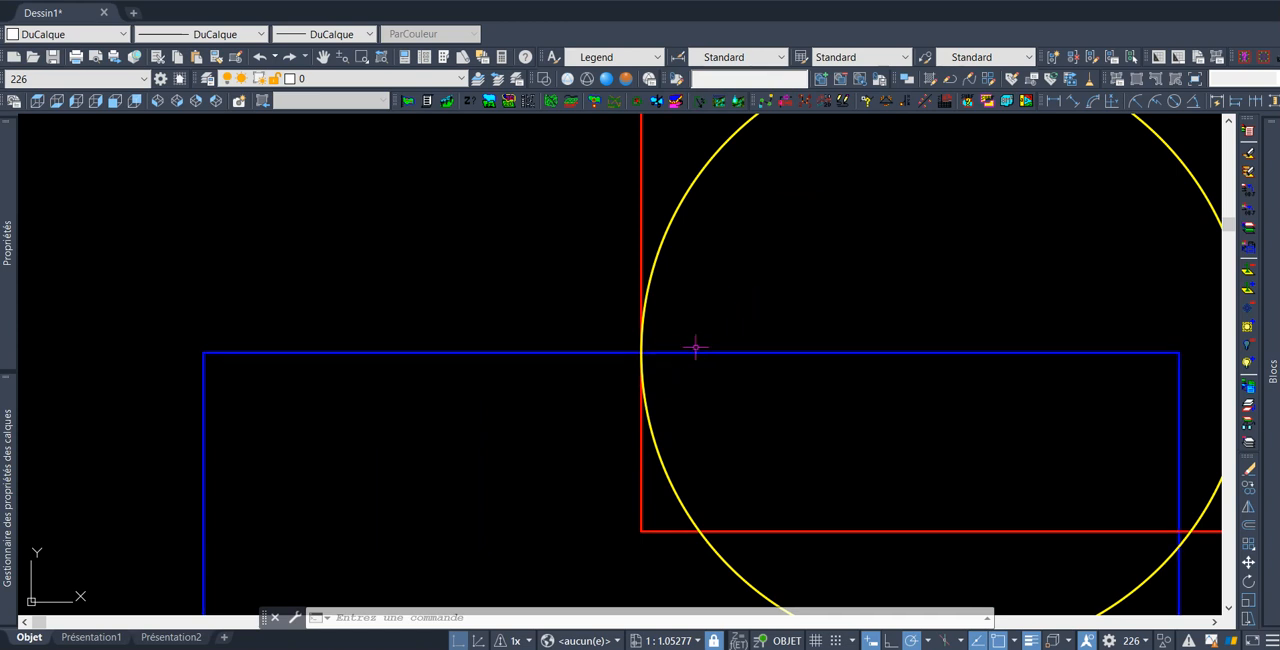
scroll(695, 348, down, 4)
middle_drag(737, 309, 643, 372)
middle_drag(634, 411, 654, 369)
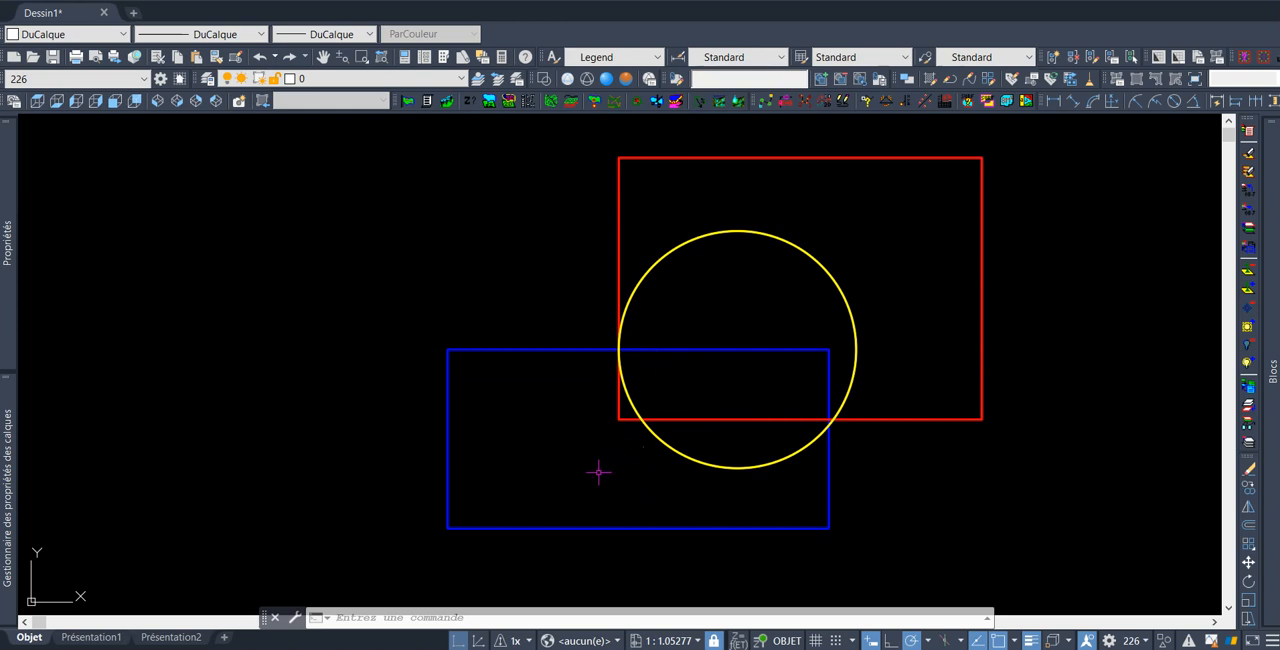
middle_drag(616, 485, 637, 463)
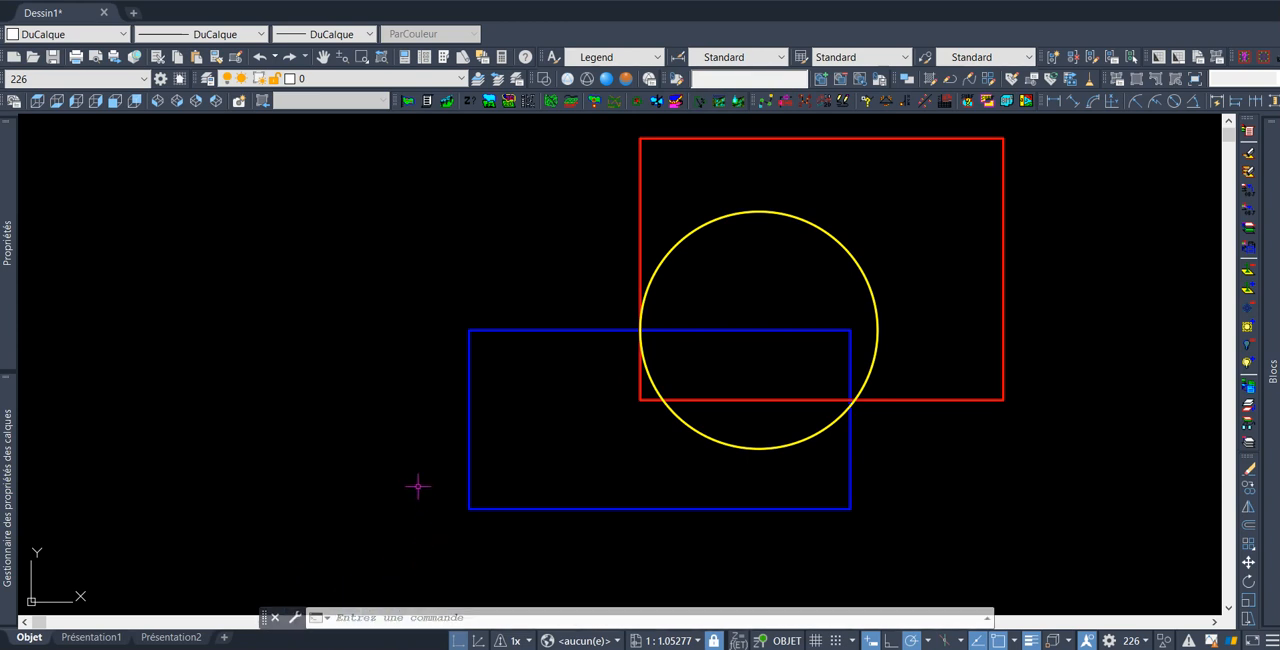
key(ctrl+w)
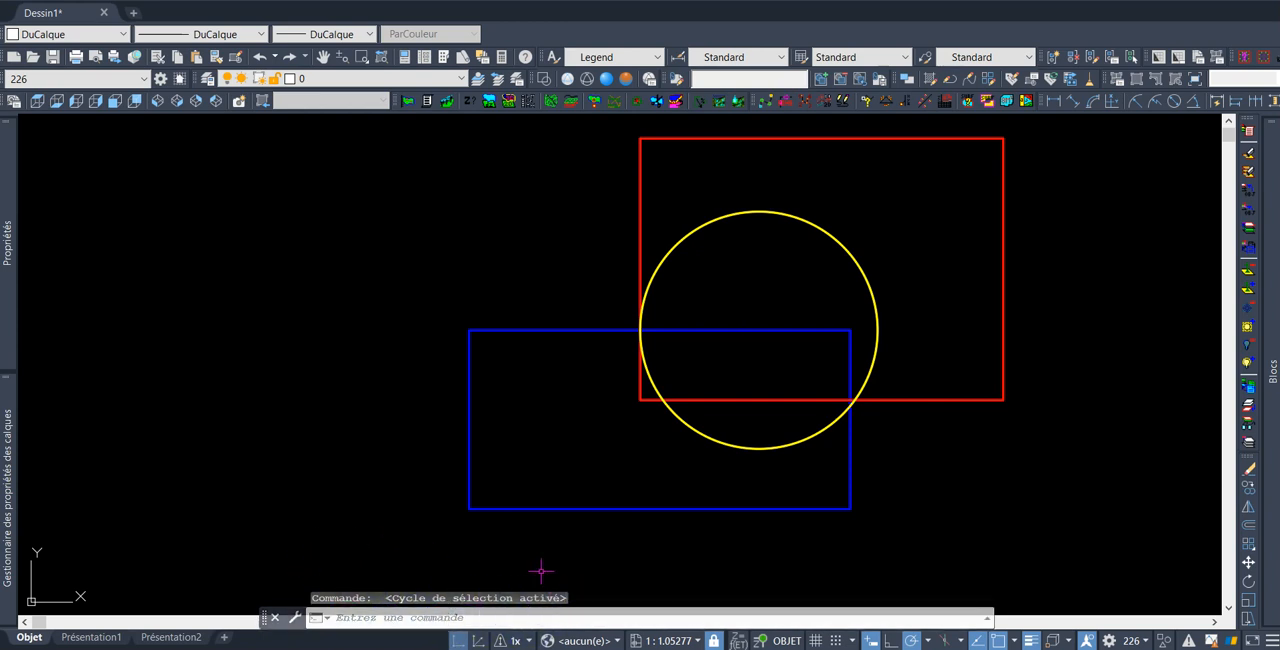
Select the upper red rectangle at the overlap point from the selection cycling list, then clear the selection
click(463, 617)
scroll(723, 371, down, 2)
middle_drag(711, 334, 677, 382)
scroll(677, 382, up, 3)
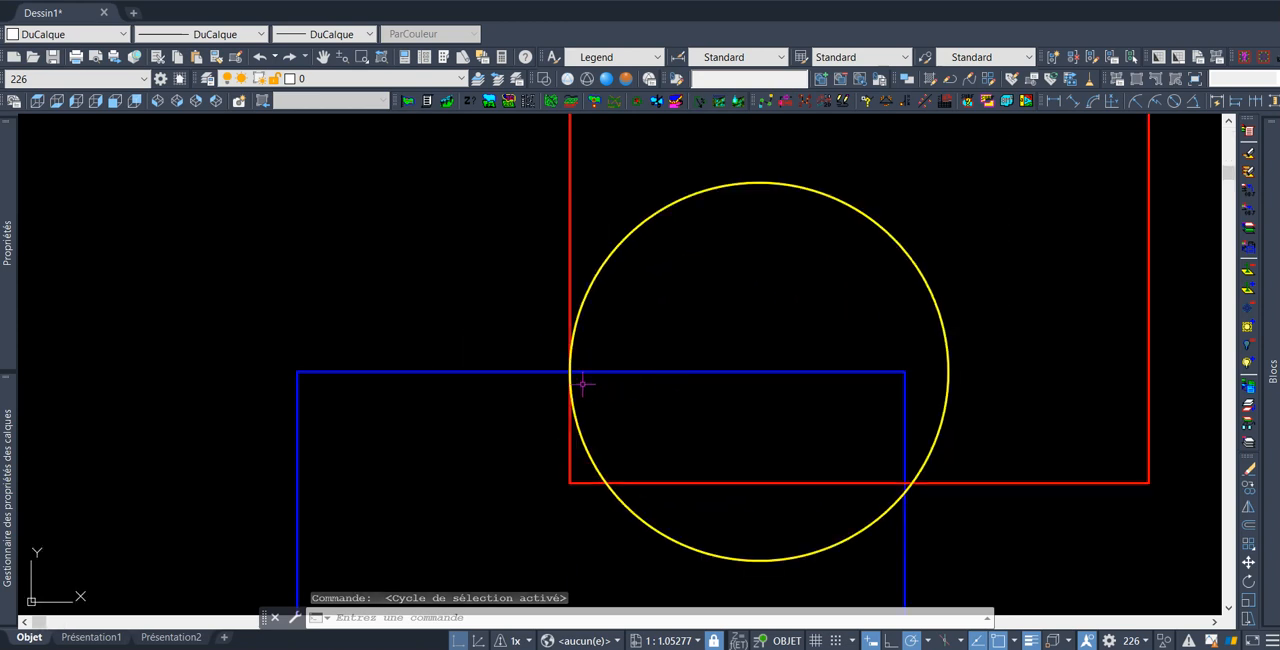
scroll(609, 404, up, 2)
scroll(676, 372, down, 2)
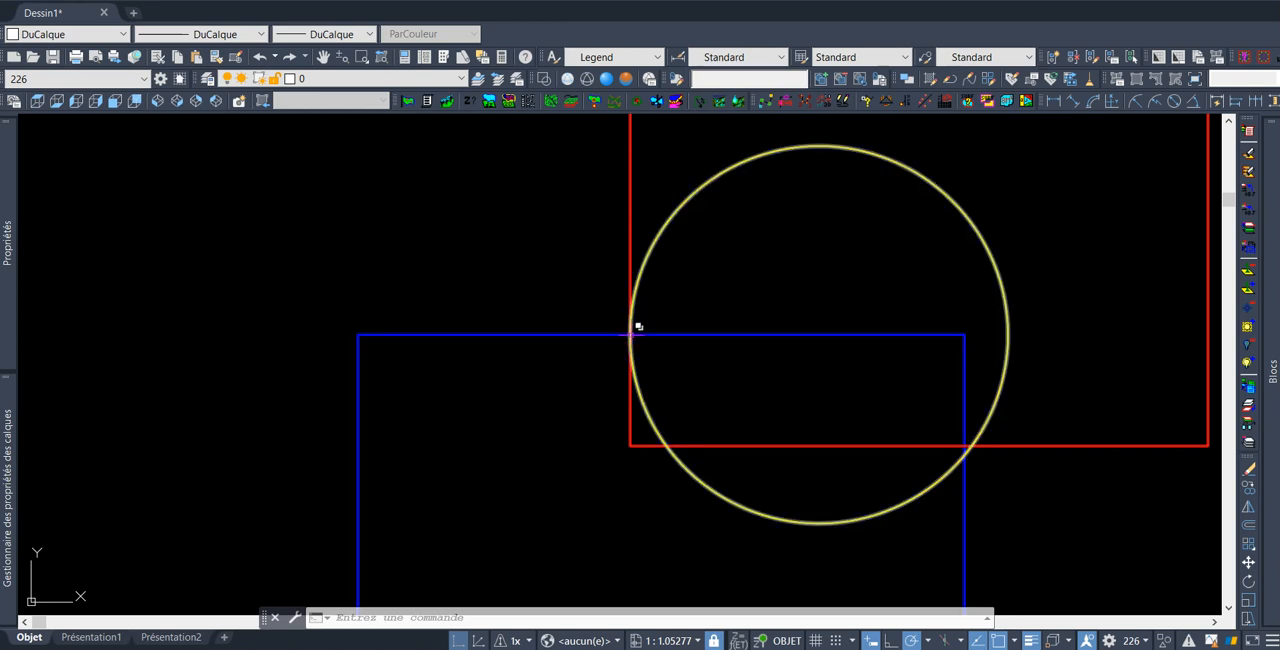
click(632, 331)
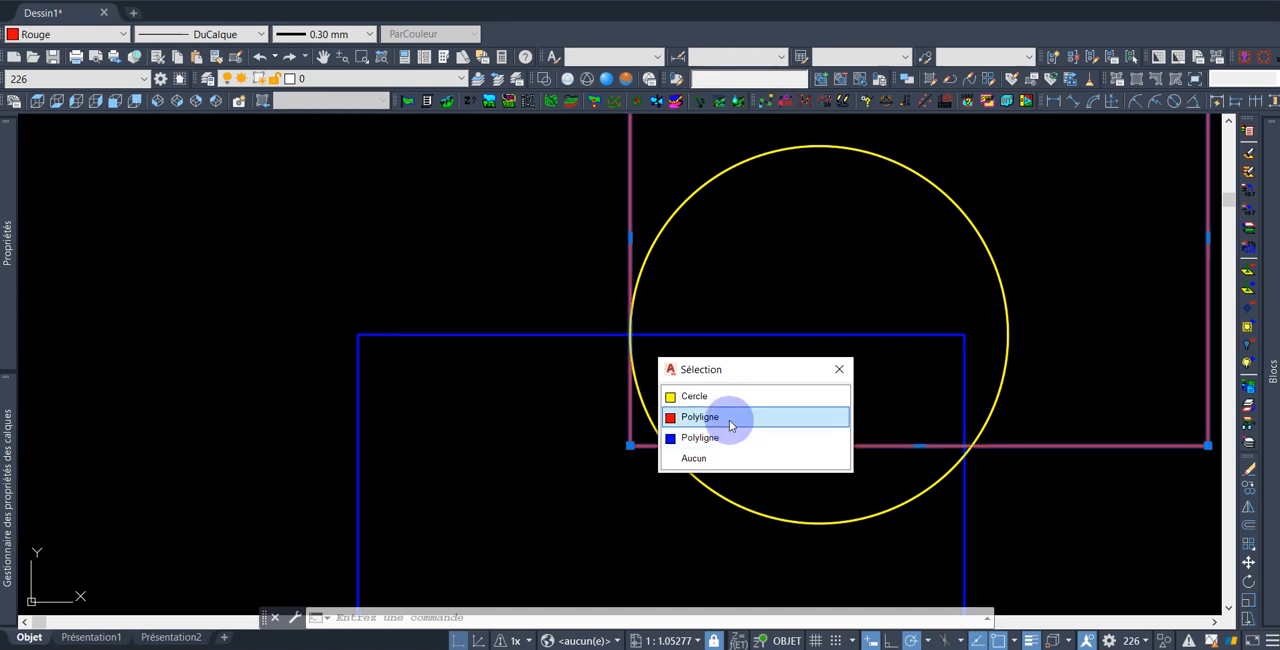
click(729, 420)
scroll(750, 390, down, 4)
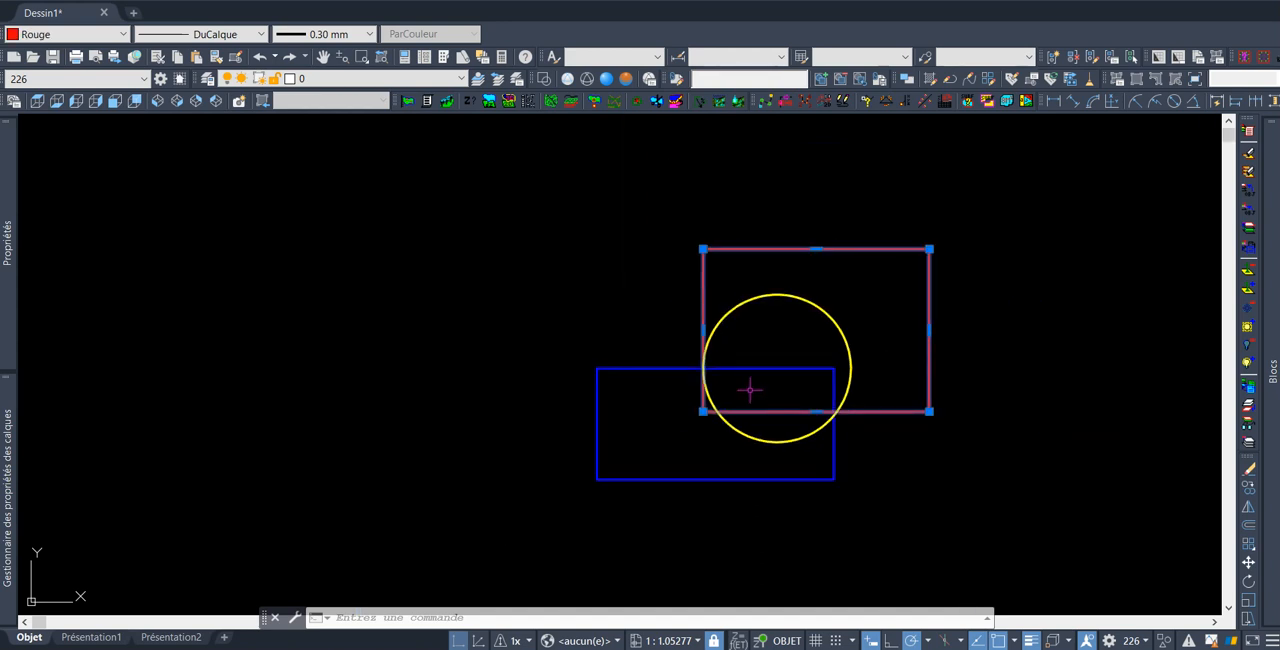
scroll(750, 390, down, 2)
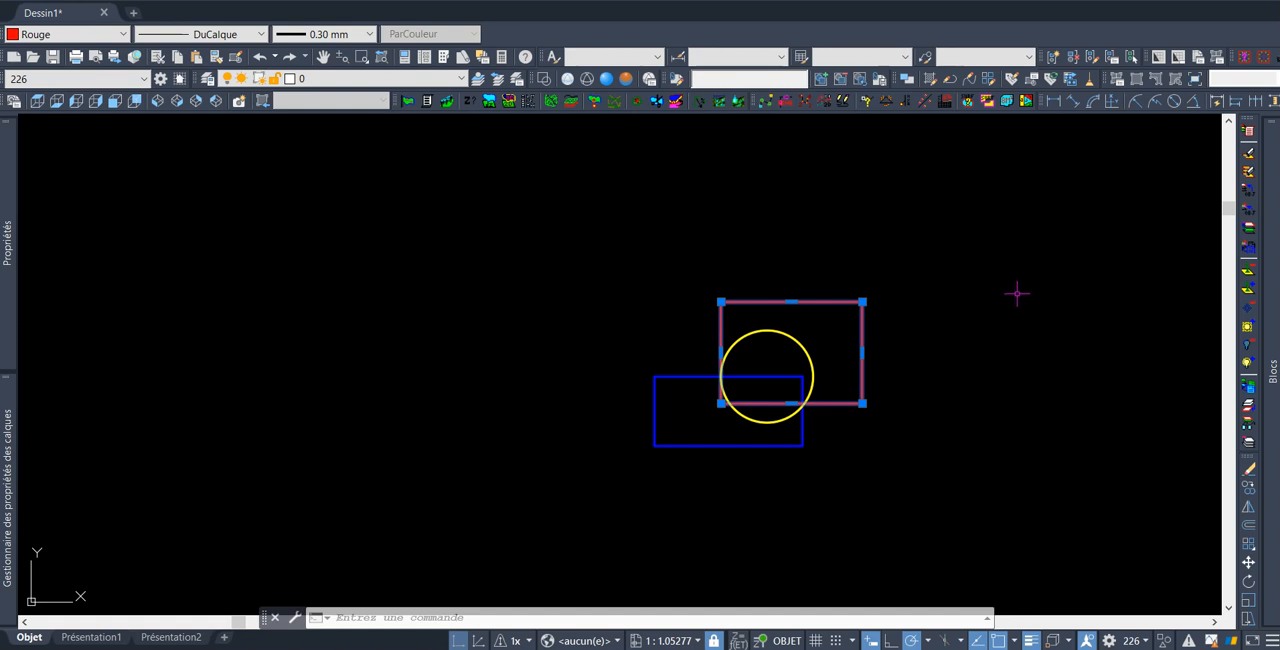
scroll(1014, 291, up, 2)
middle_drag(666, 416, 820, 297)
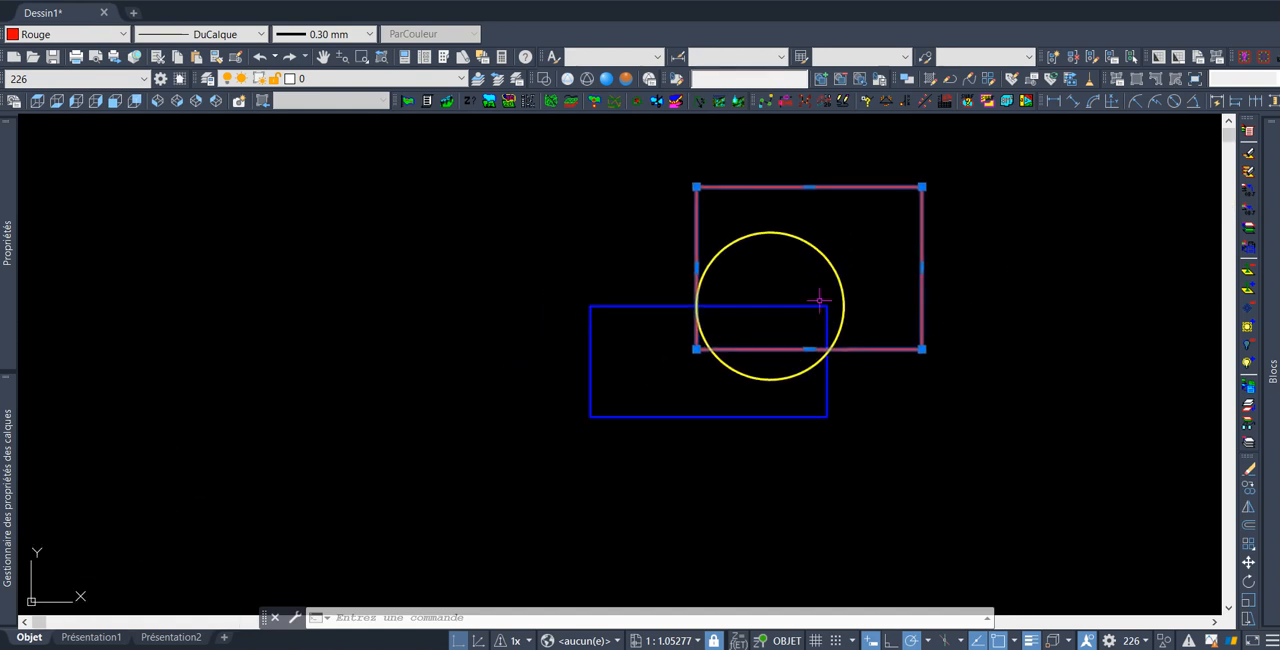
scroll(757, 309, up, 2)
middle_drag(757, 243, 706, 386)
key(ctrl+w)
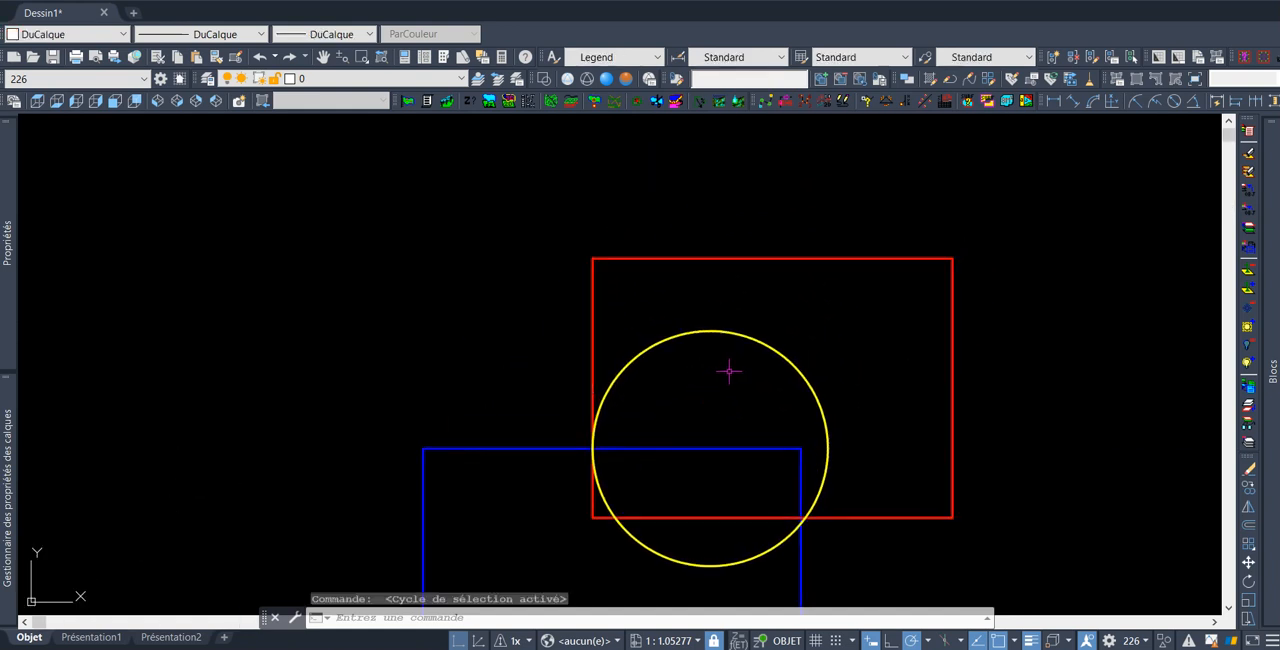
key(Escape)
Select the lower blue rectangle at the overlap point from the selection cycling list, then clear the selection
scroll(586, 440, up, 4)
middle_drag(604, 471, 720, 275)
scroll(709, 266, up, 1)
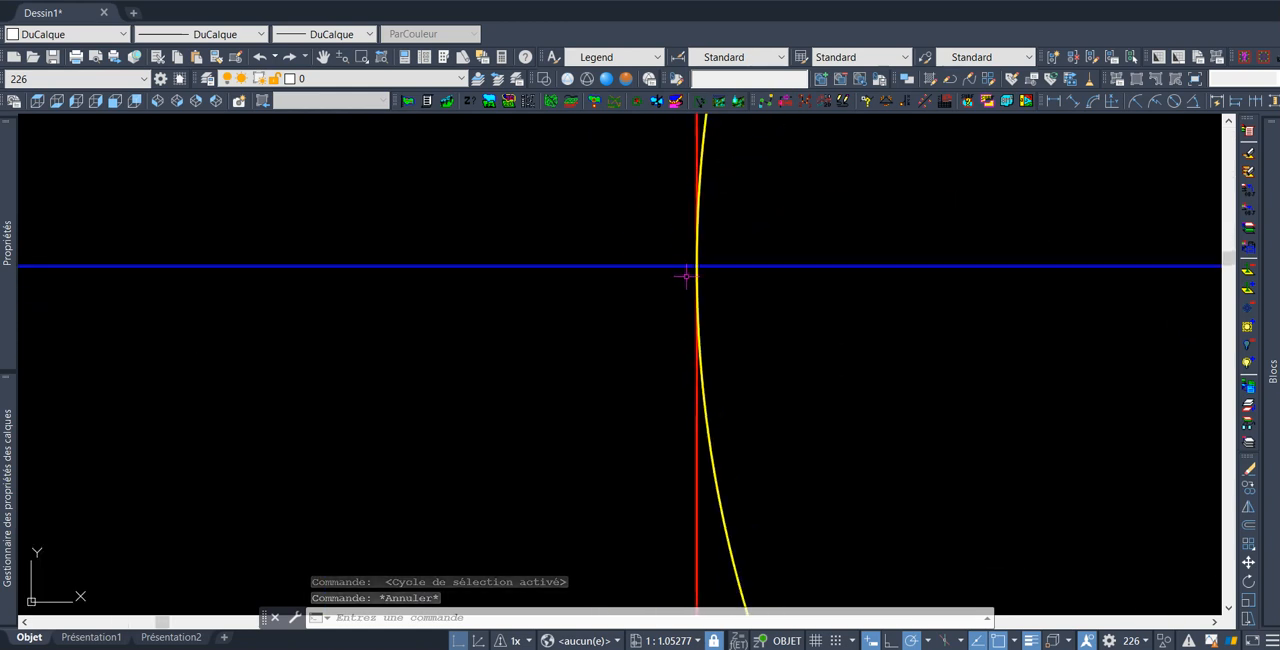
click(703, 256)
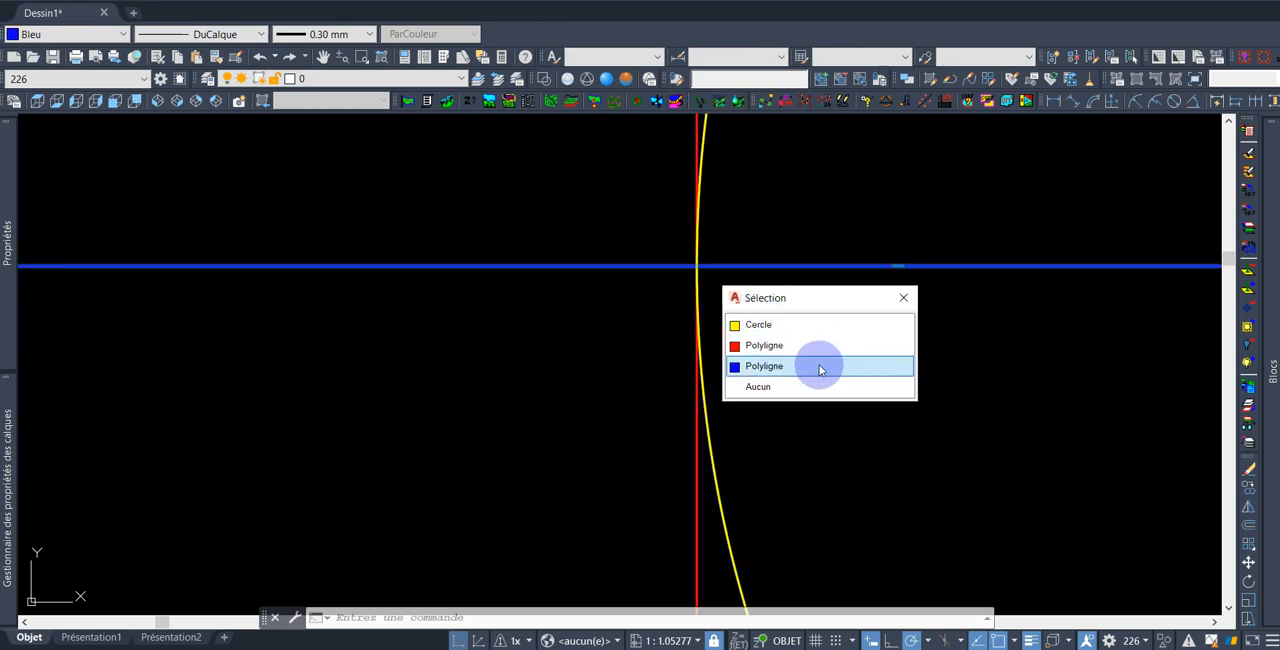
click(806, 369)
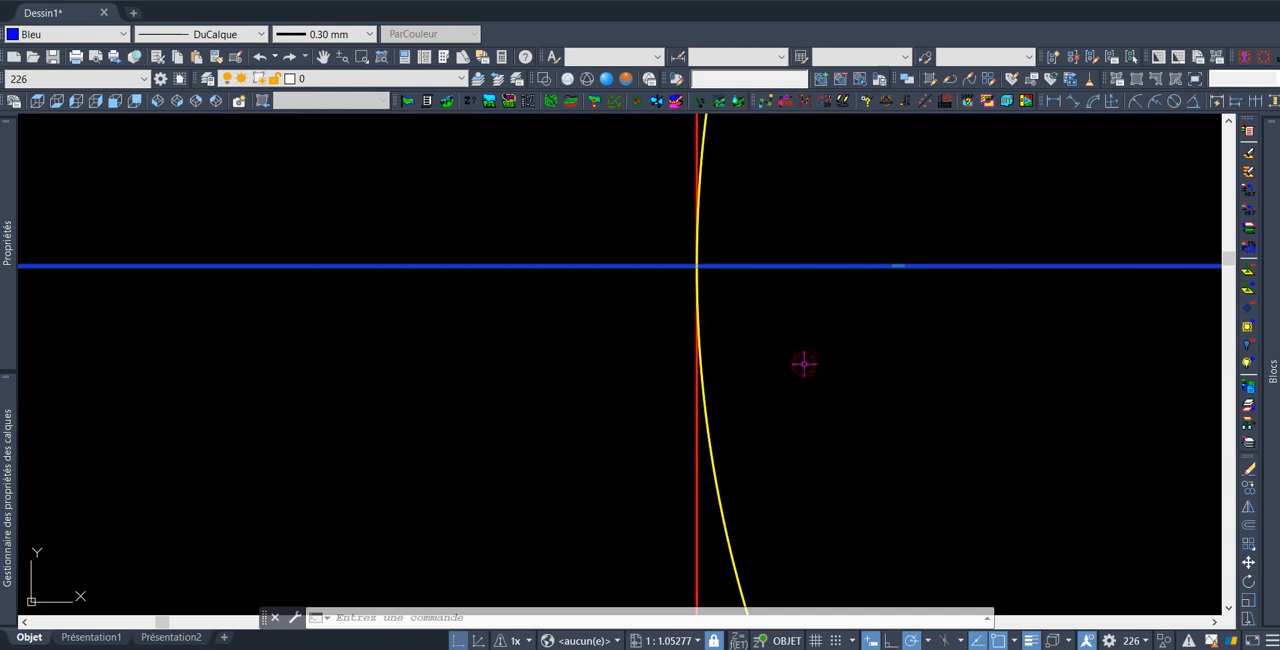
scroll(803, 363, down, 5)
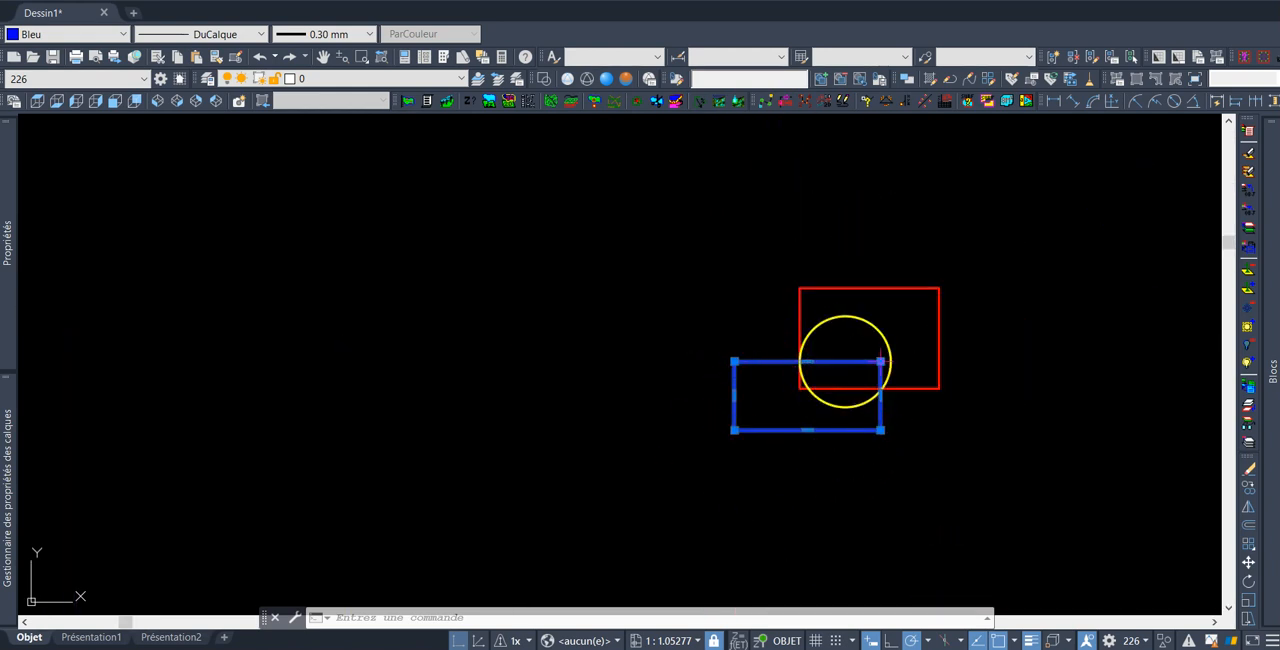
scroll(782, 345, up, 8)
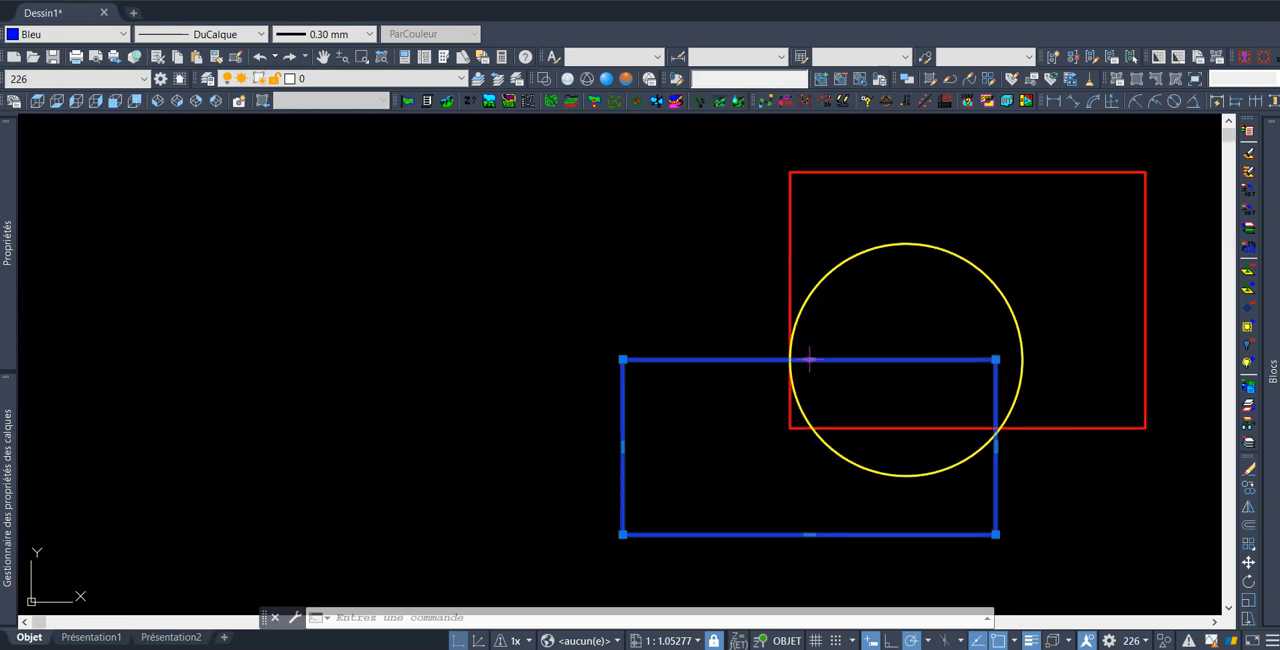
key(Escape)
key(Escape)
Open the selection cycling list where the circle meets the blue rectangle, dismiss it, and turn selection cycling off
mouse_move(771, 349)
middle_down()
mouse_move(747, 372)
mouse_move(825, 210)
middle_up()
middle_drag(742, 239, 699, 373)
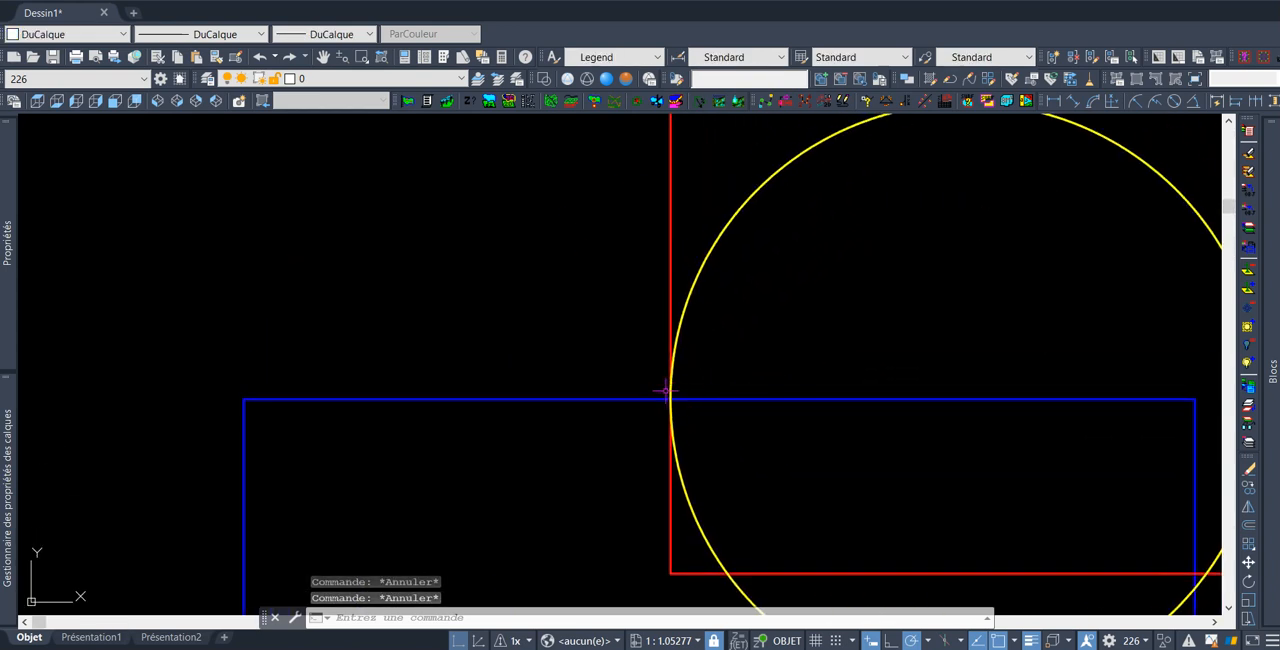
mouse_move(676, 387)
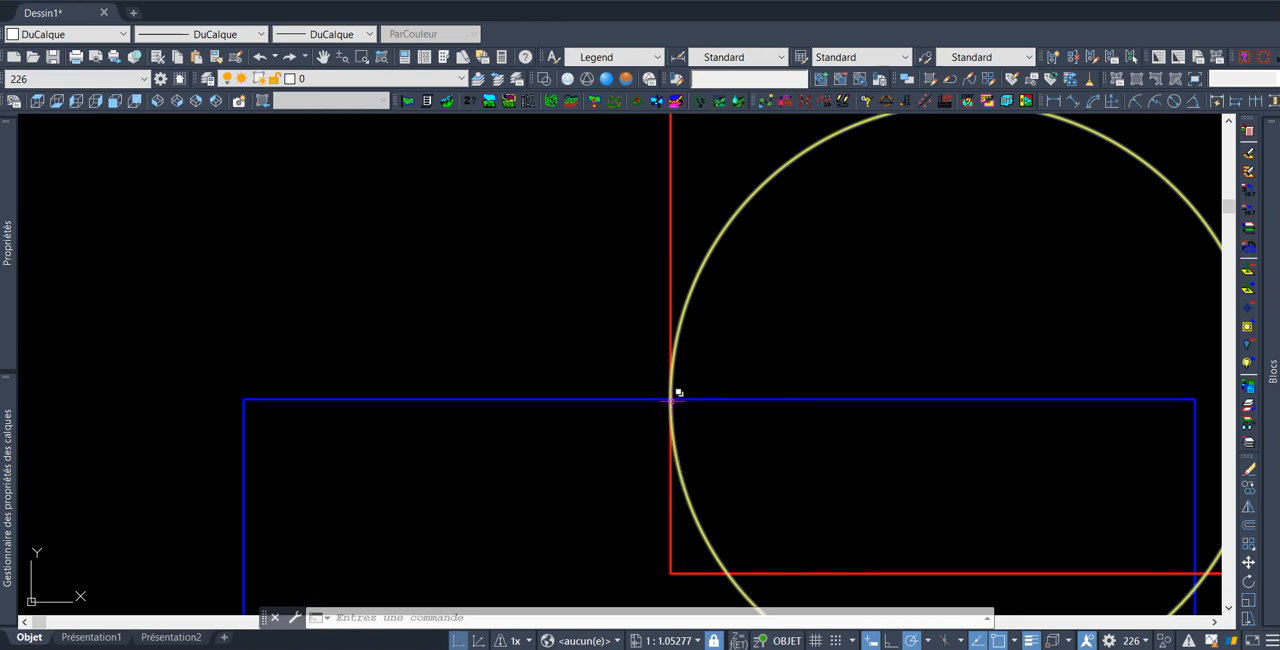
click(679, 390)
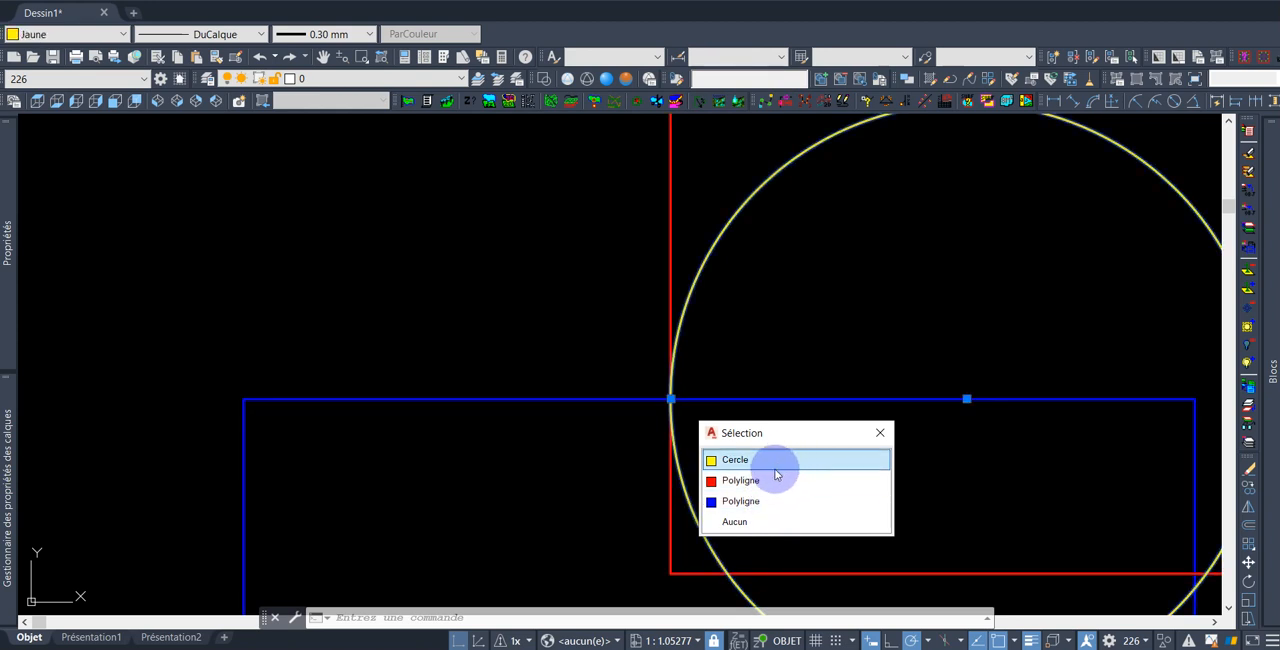
key(Escape)
key(Escape)
middle_drag(831, 294, 840, 254)
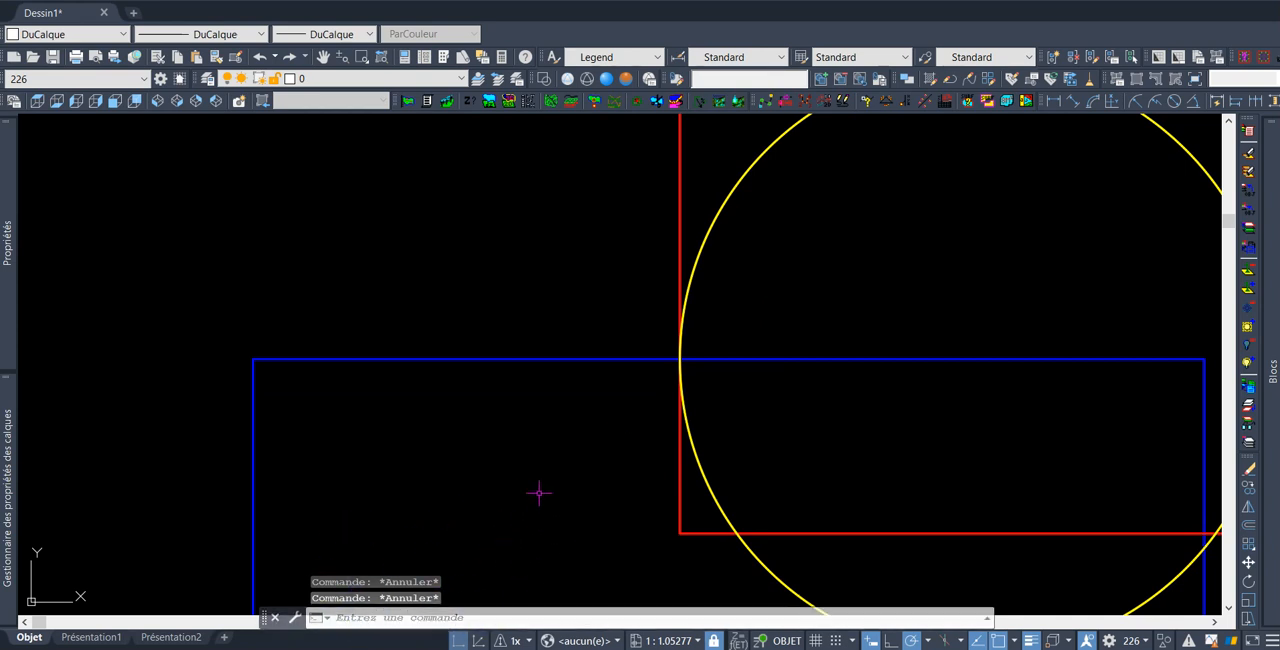
key(ctrl+w)
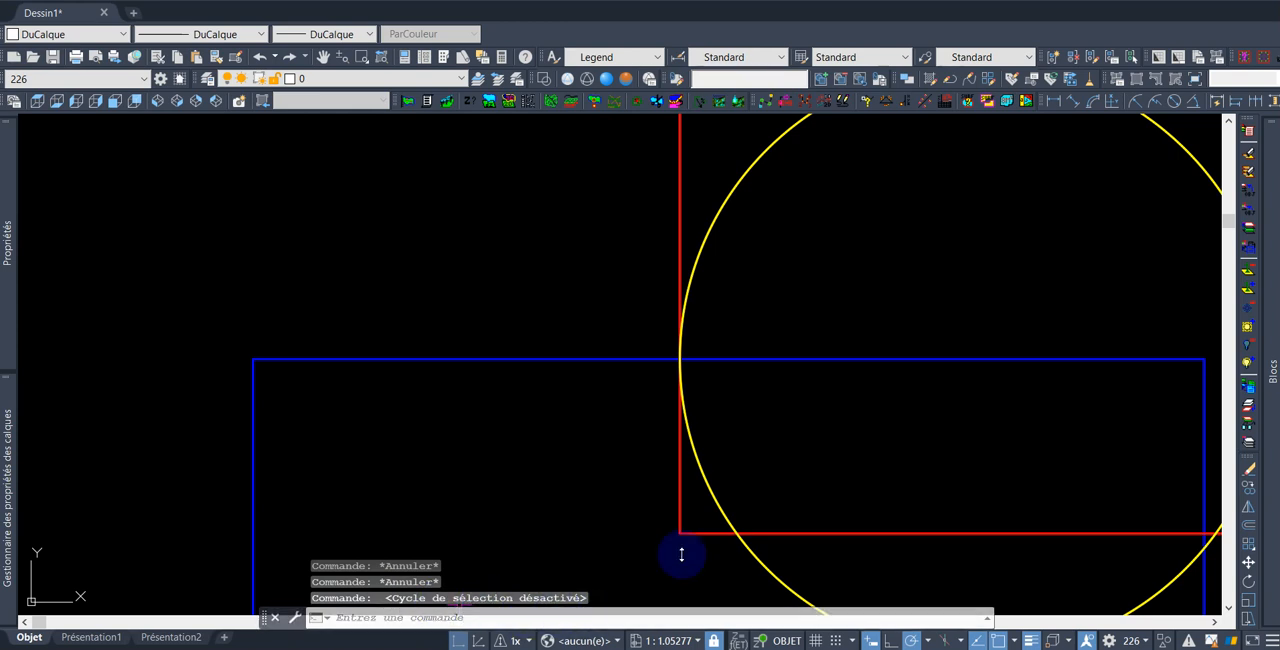
Select the object at the overlap point with selection cycling off, then clear the selection
scroll(804, 427, up, 2)
middle_drag(730, 365, 758, 386)
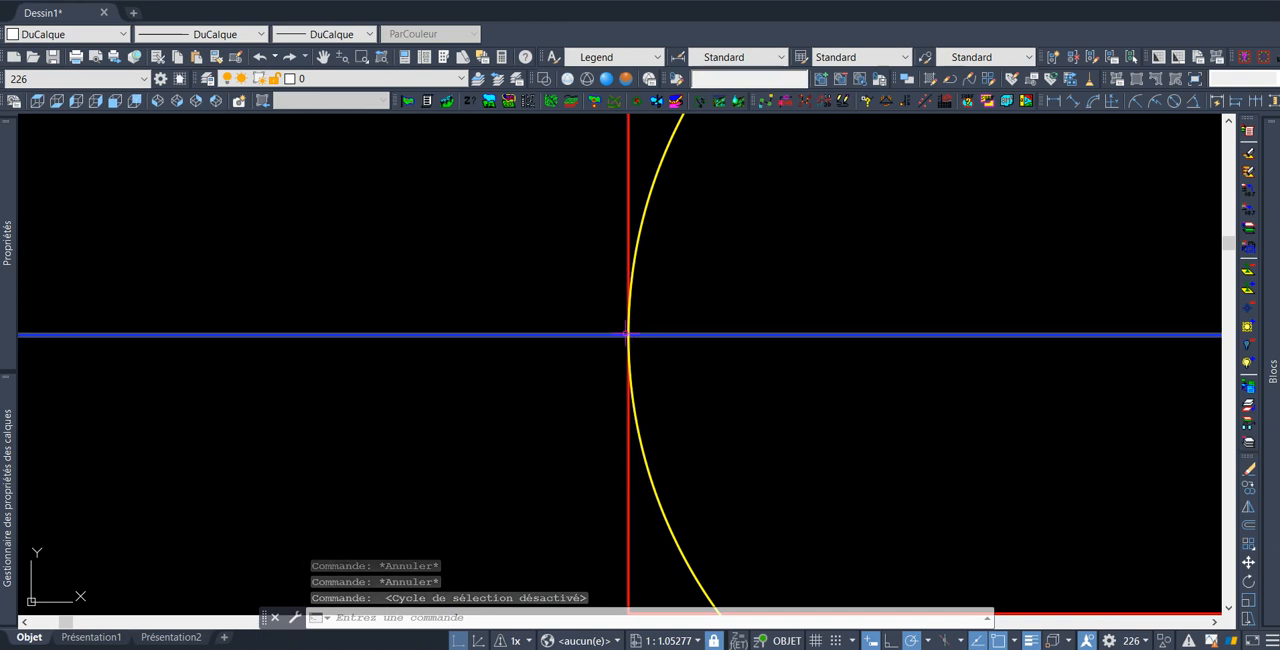
mouse_move(628, 335)
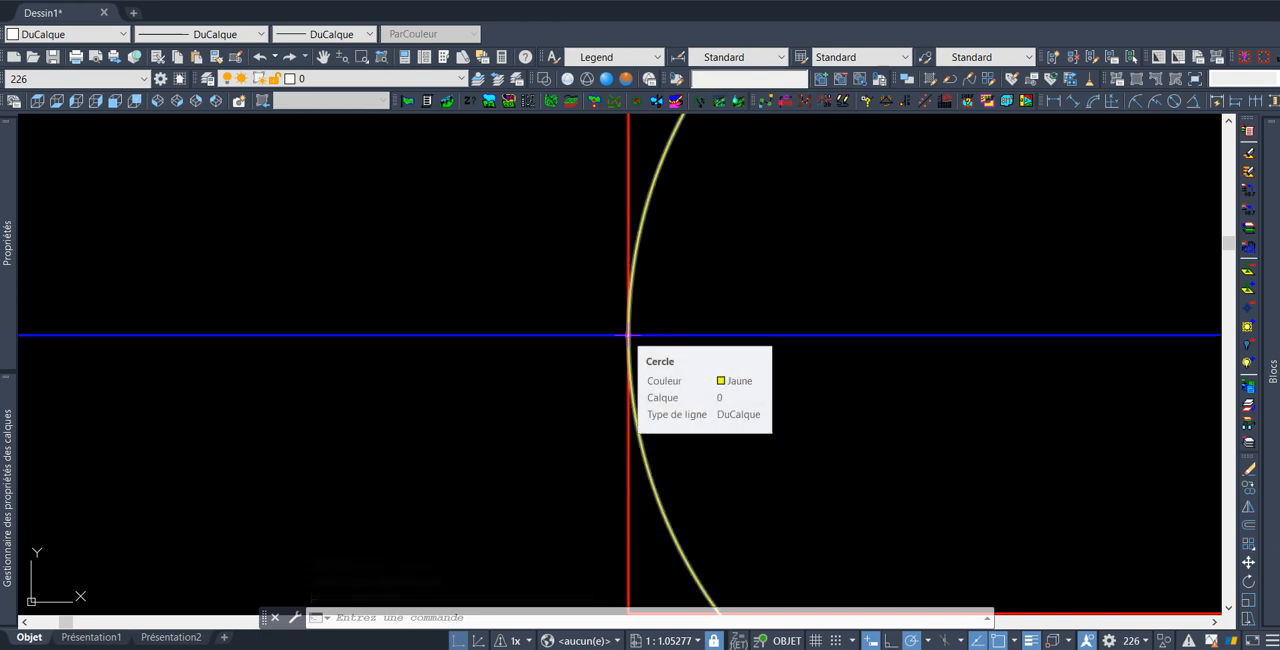
click(628, 335)
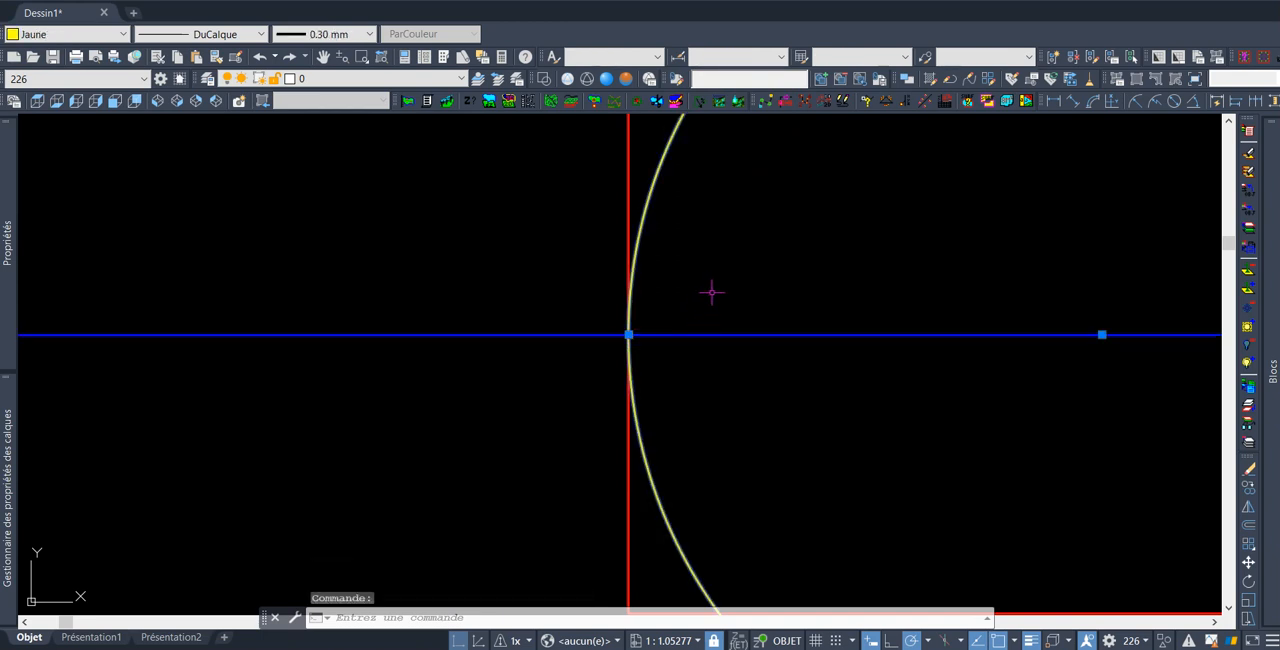
scroll(711, 289, down, 5)
scroll(770, 248, up, 2)
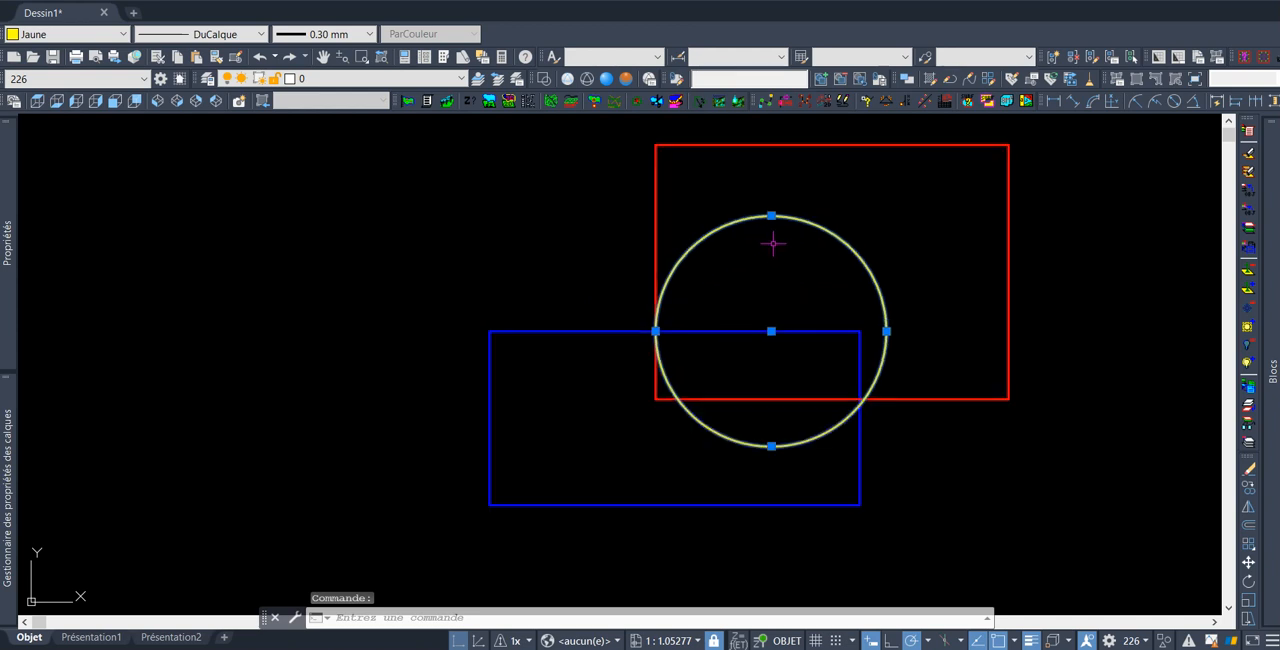
scroll(690, 320, up, 2)
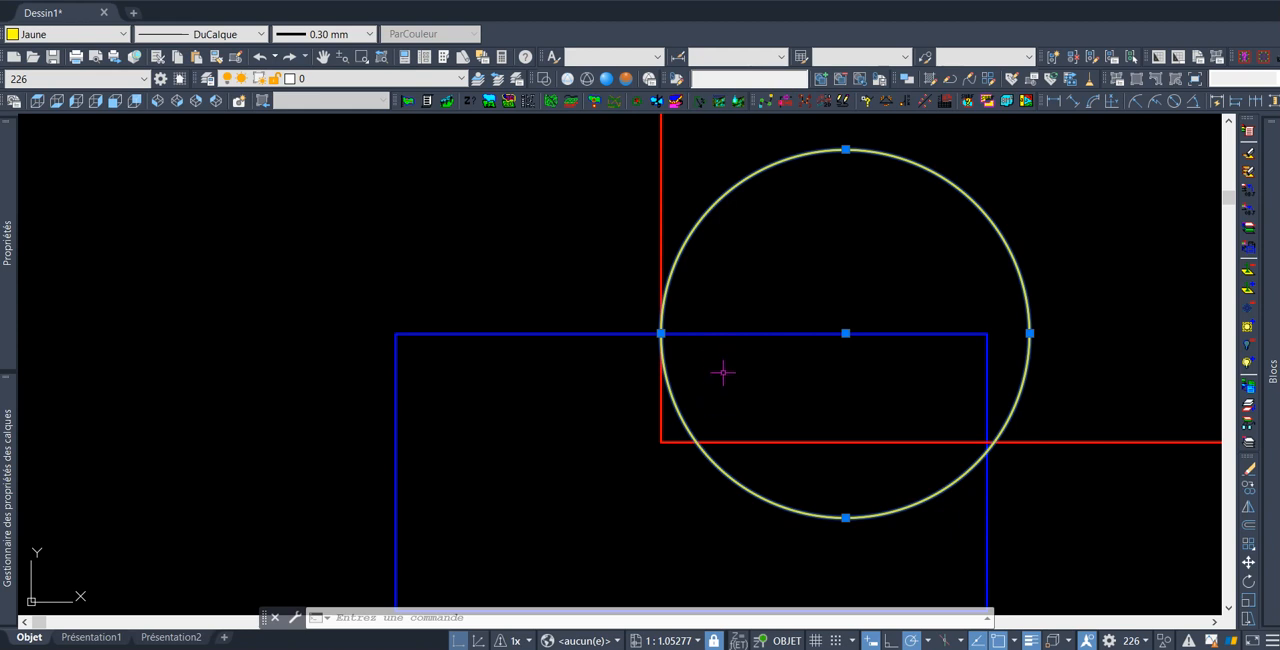
key(Escape)
Turn selection cycling back on and open the selection list at the circle and rectangle crossing
scroll(690, 333, up, 6)
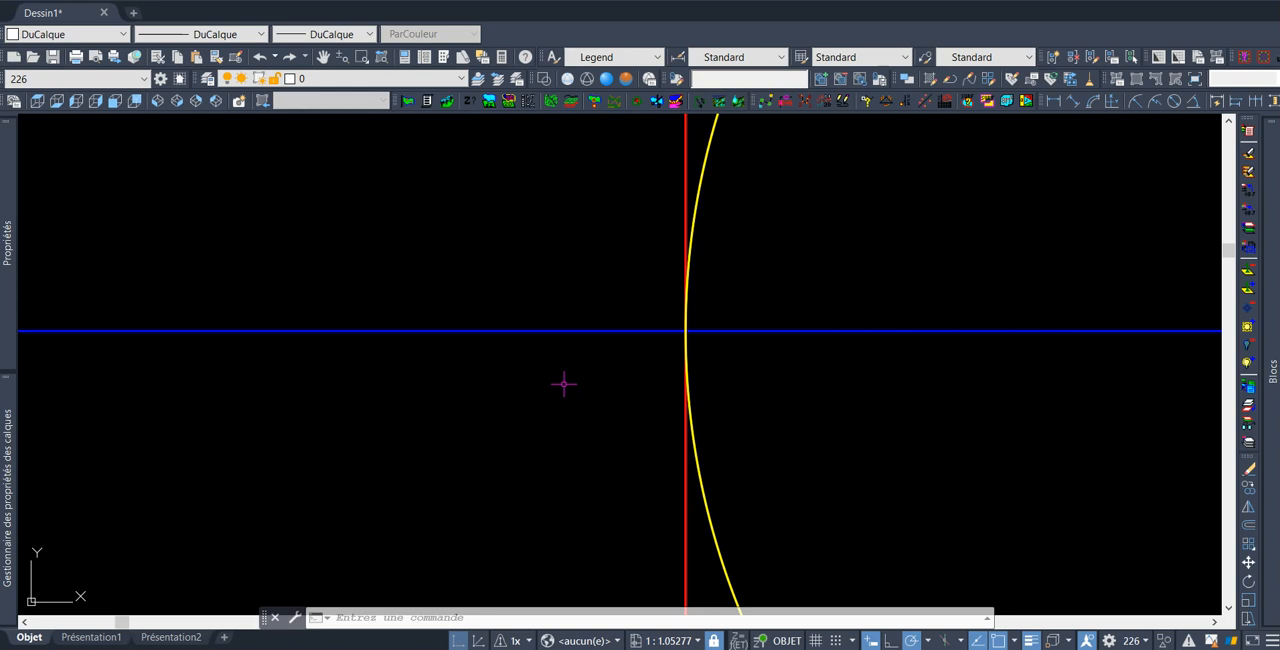
key(ctrl+w)
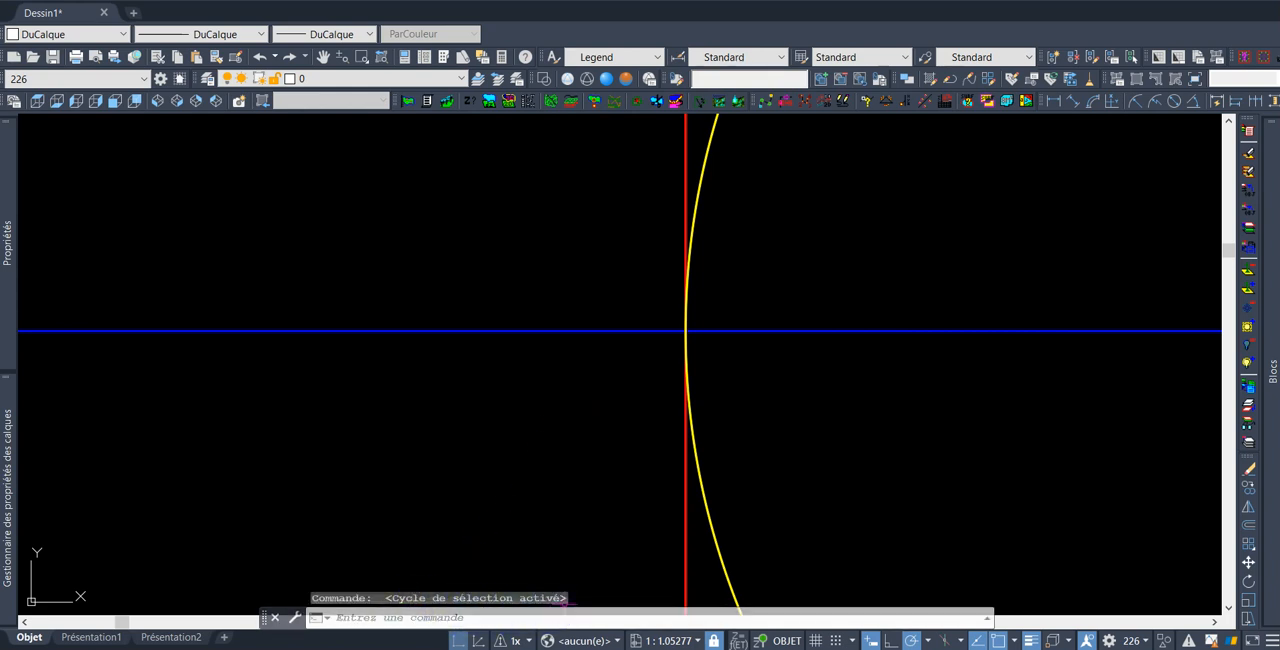
key(ctrl+w)
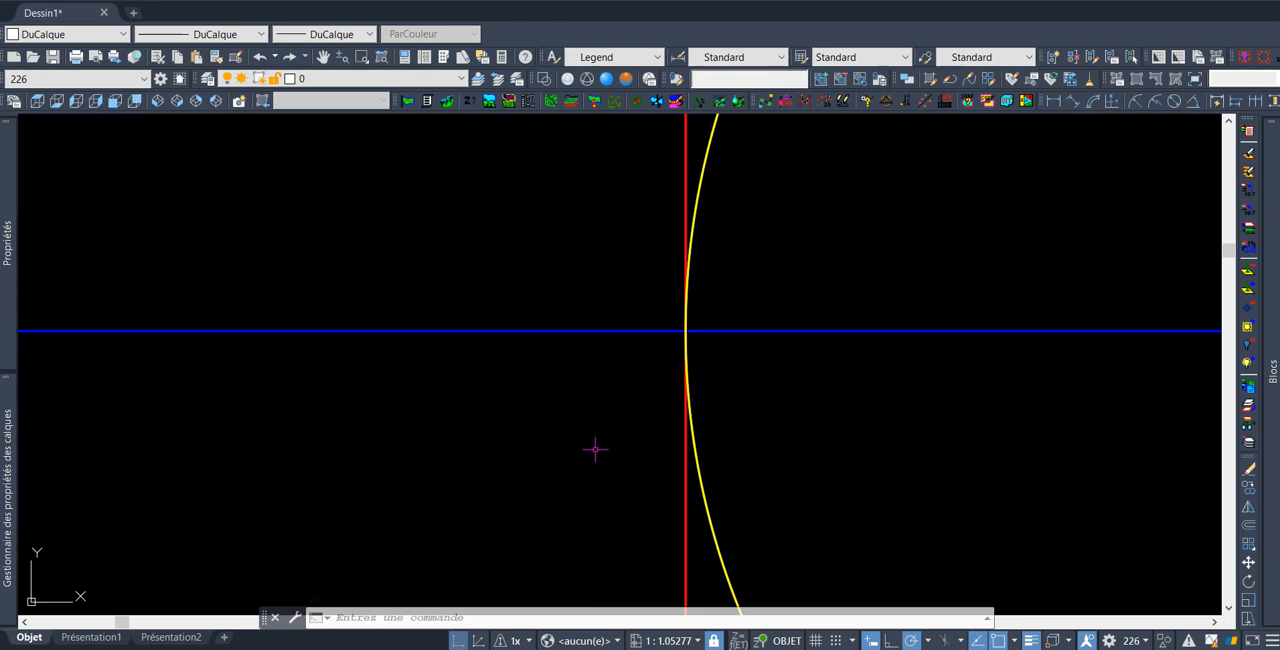
key(ctrl+w)
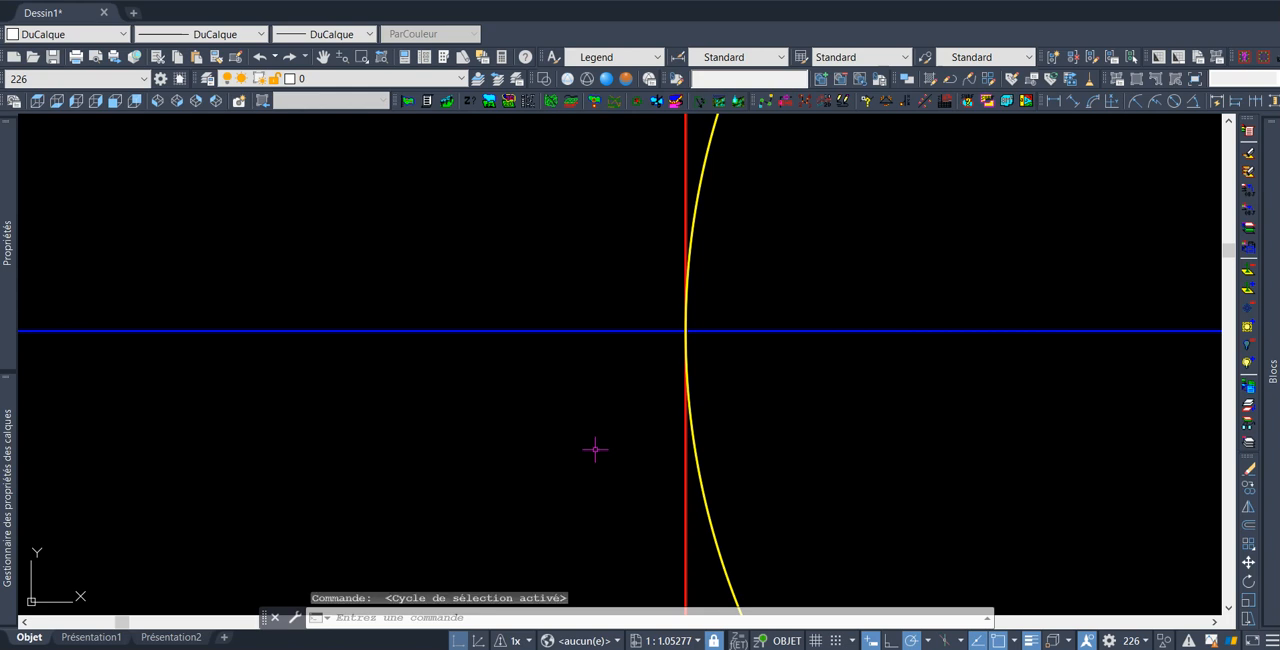
click(688, 328)
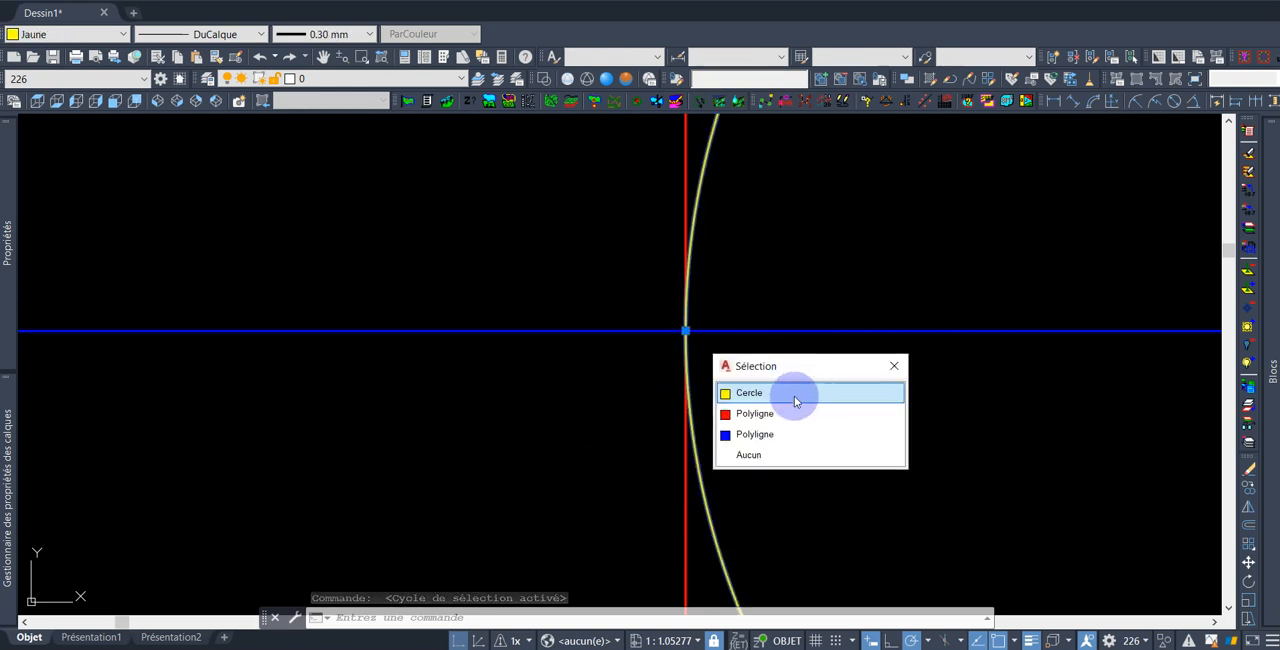